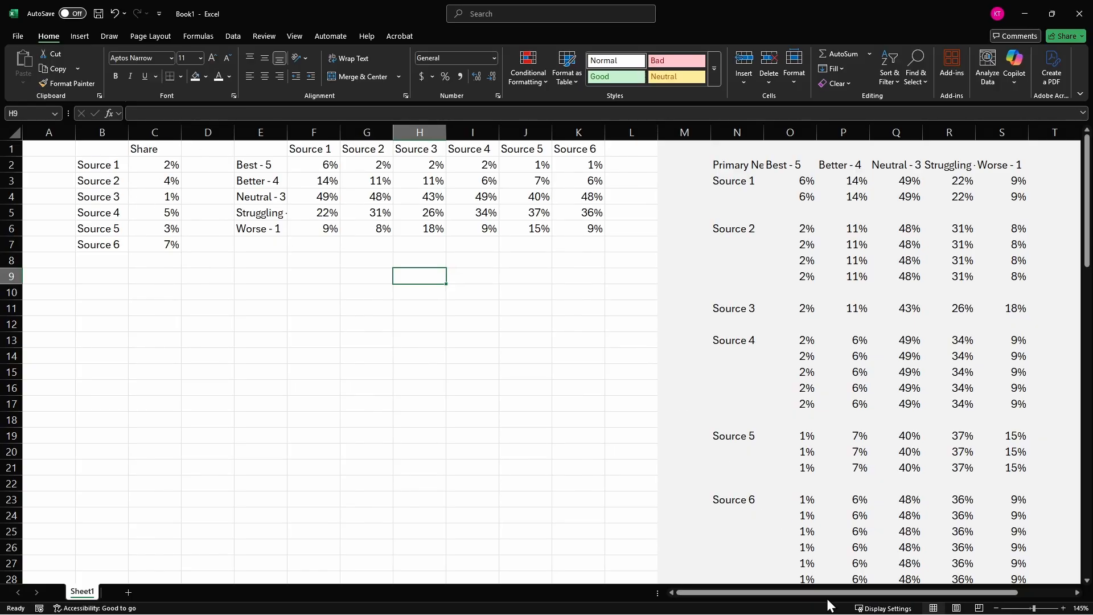
- Compare Source 1's sentiment percentages in the original table with the rearranged table that has sentiments as column headings
mouse_move(831, 593)
left_mouse_down()
mouse_move(850, 590)
mouse_move(837, 591)
left_mouse_up()
left_click(289, 180)
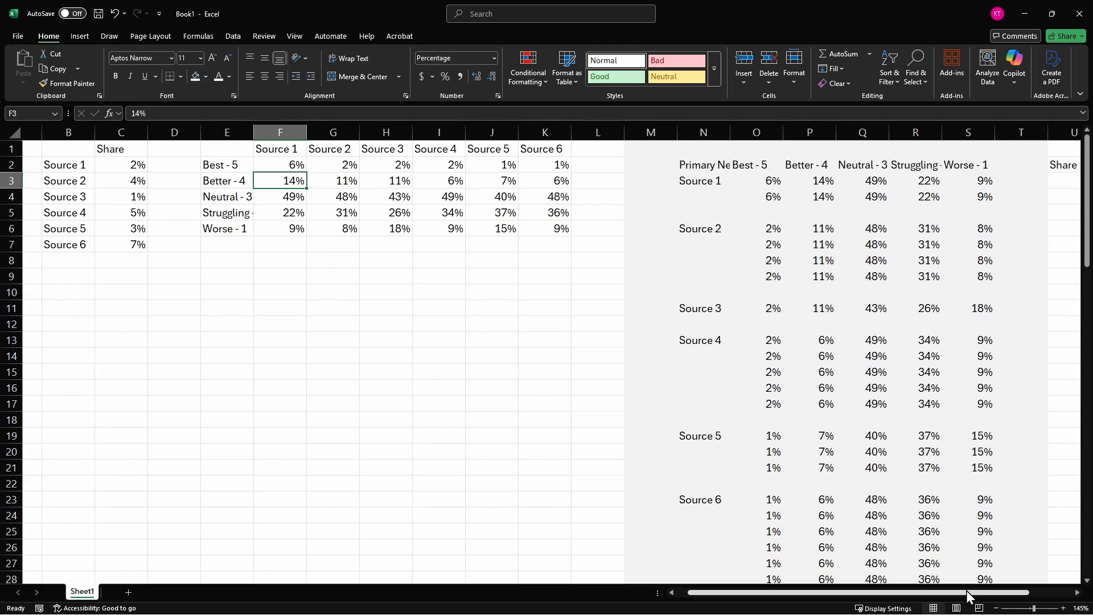
left_click_drag(965, 596, 977, 597)
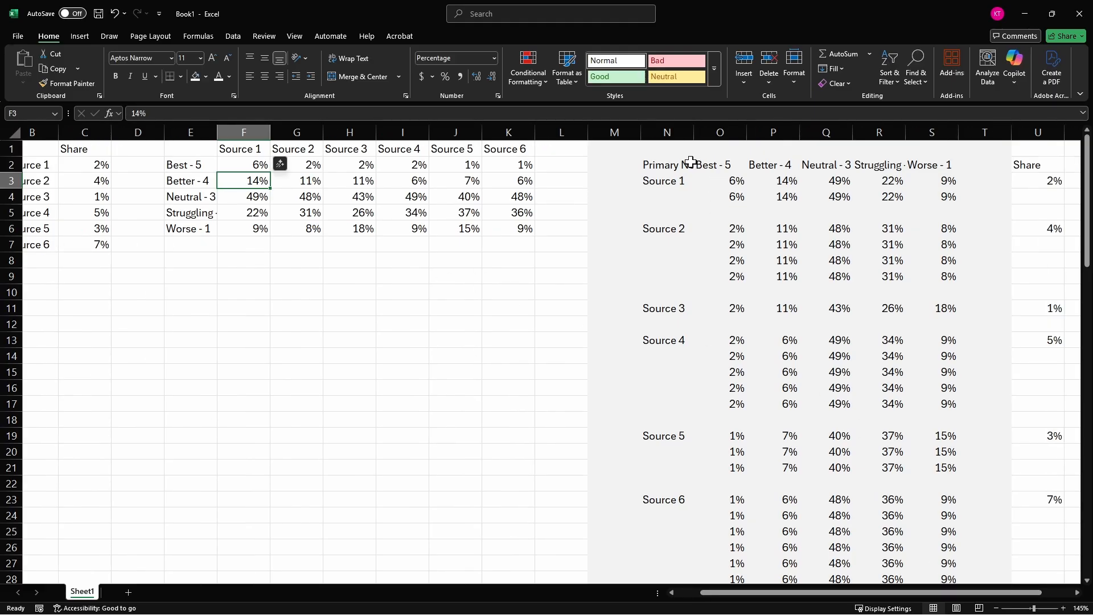
left_click_drag(188, 165, 192, 229)
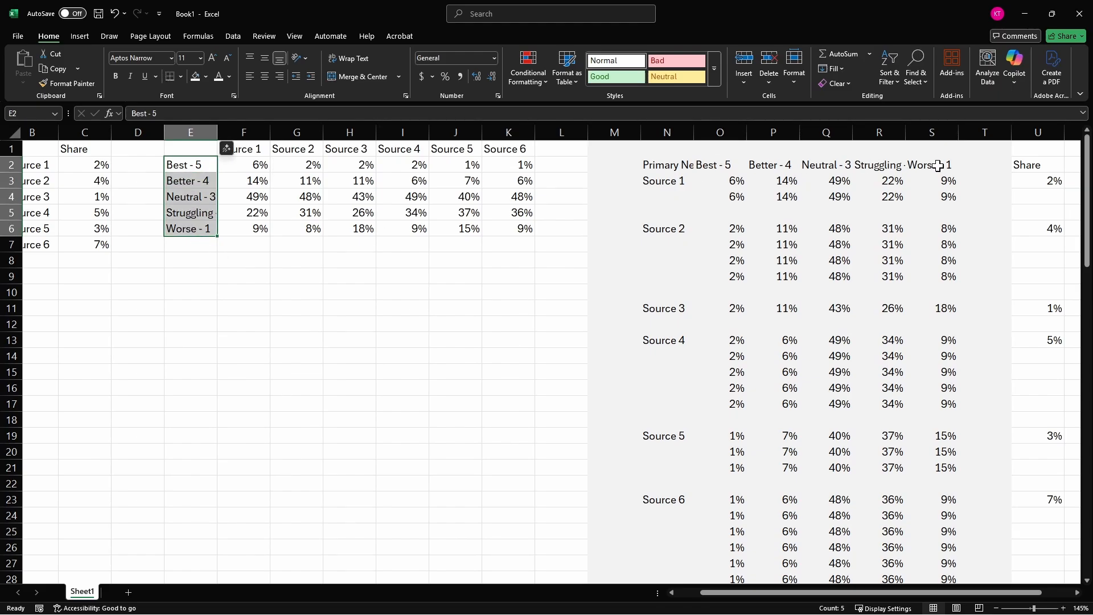
left_click(244, 164)
left_click(722, 179)
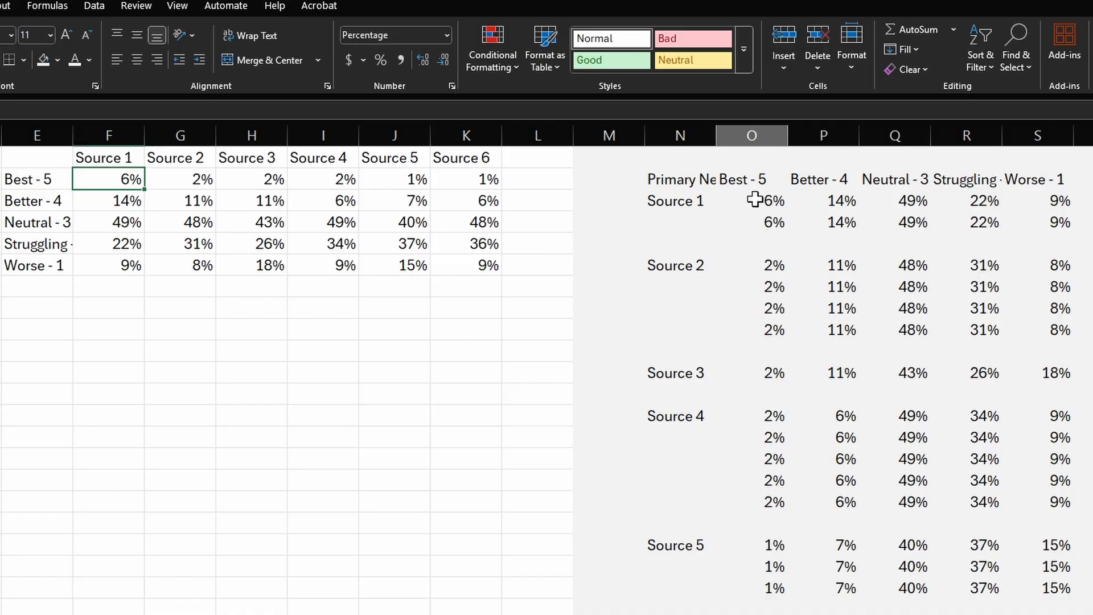
left_click(754, 201)
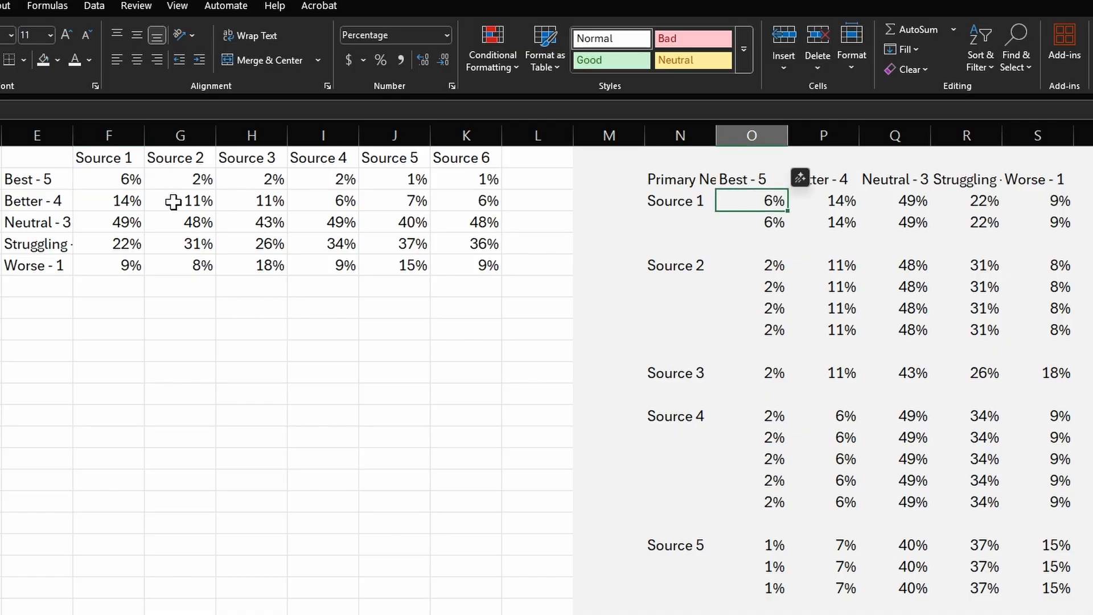
left_click(127, 200)
left_click(848, 201)
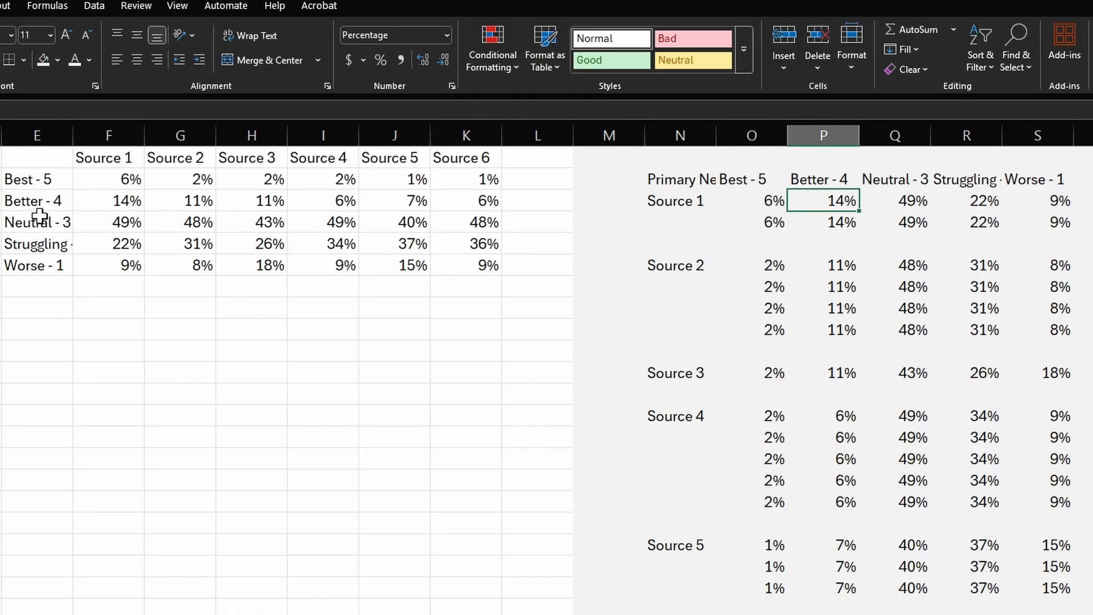
left_click(125, 225)
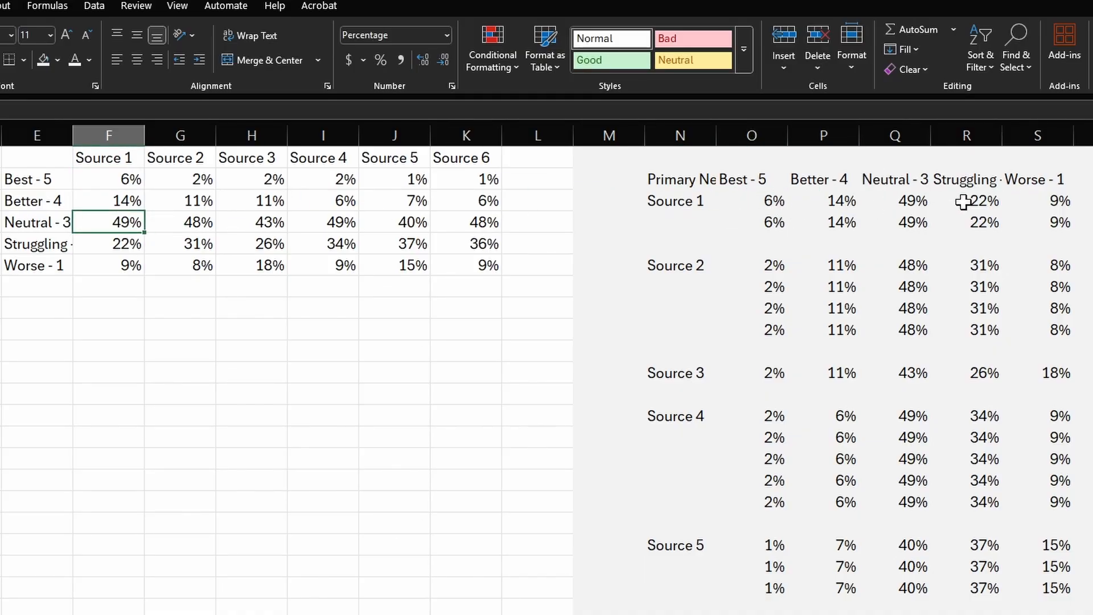
left_click(108, 161)
left_click(49, 178)
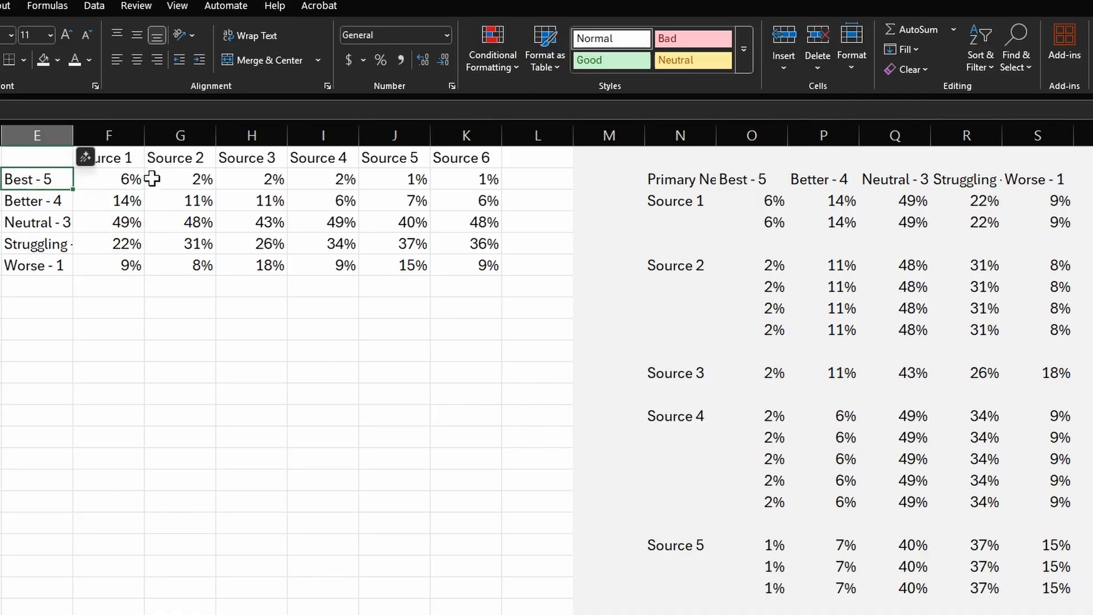
- Examine how each source's sentiment row is repeated according to its Share value, from Source 1 down to Source 6
left_click_drag(677, 205, 677, 612)
left_click(376, 464)
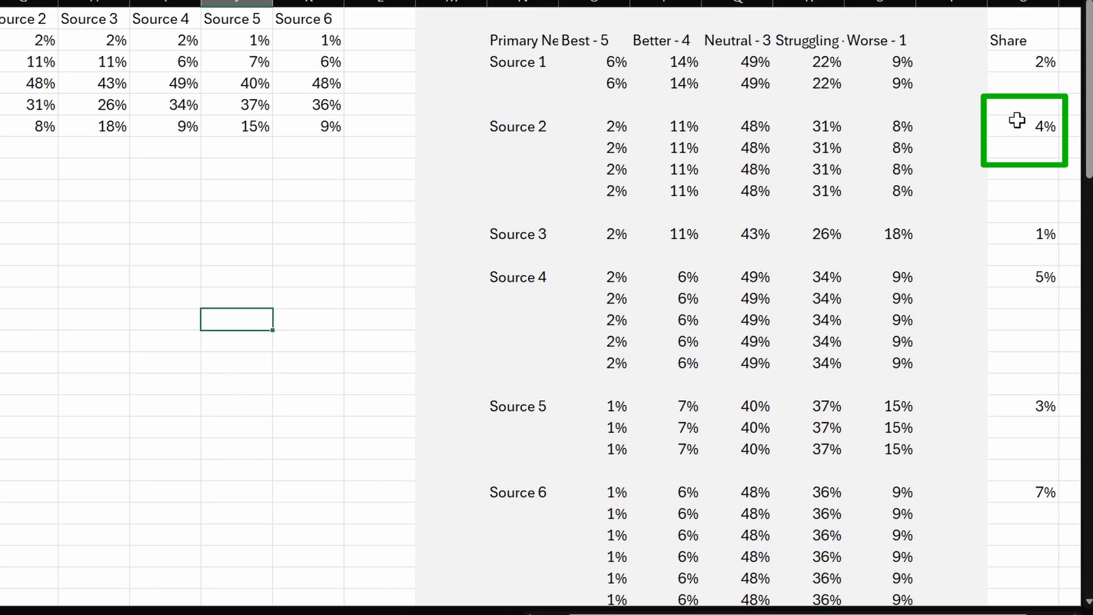
left_click_drag(615, 130, 907, 185)
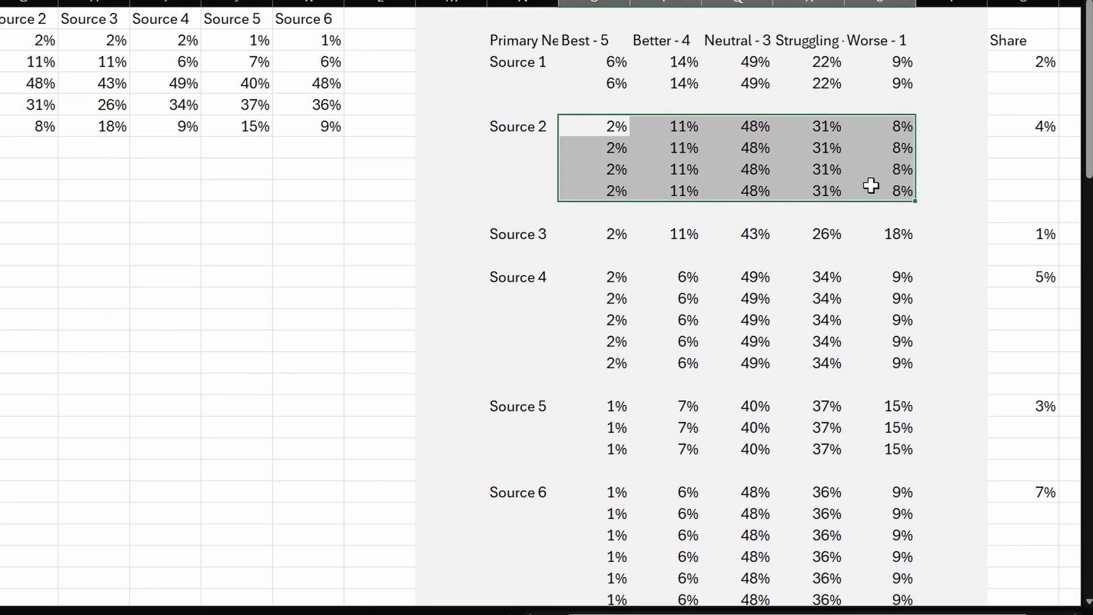
scroll(733, 240, "down", 3)
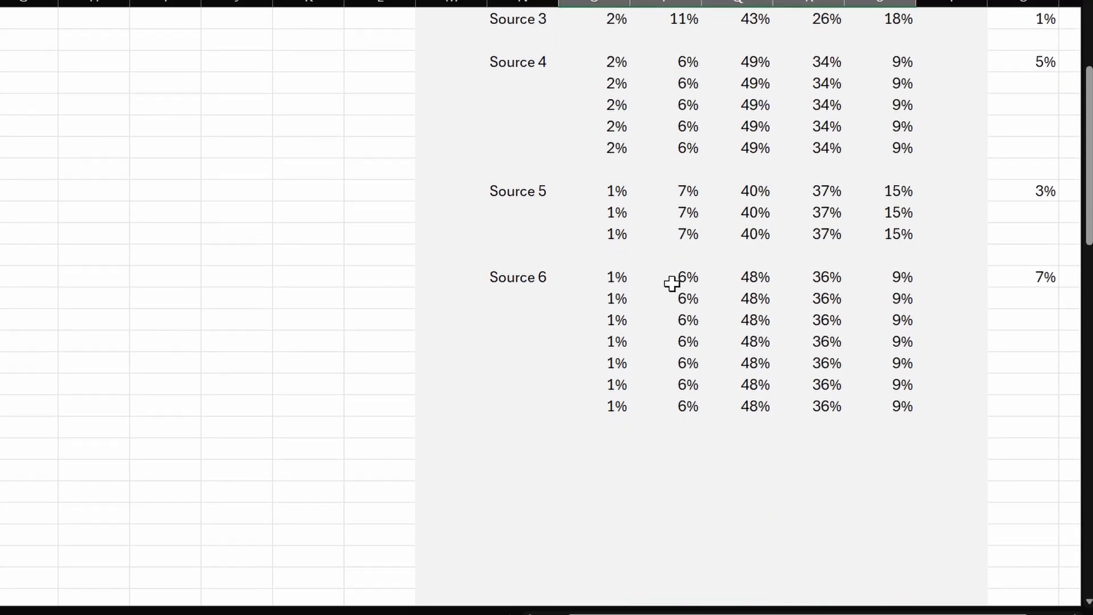
scroll(671, 283, "up", 3)
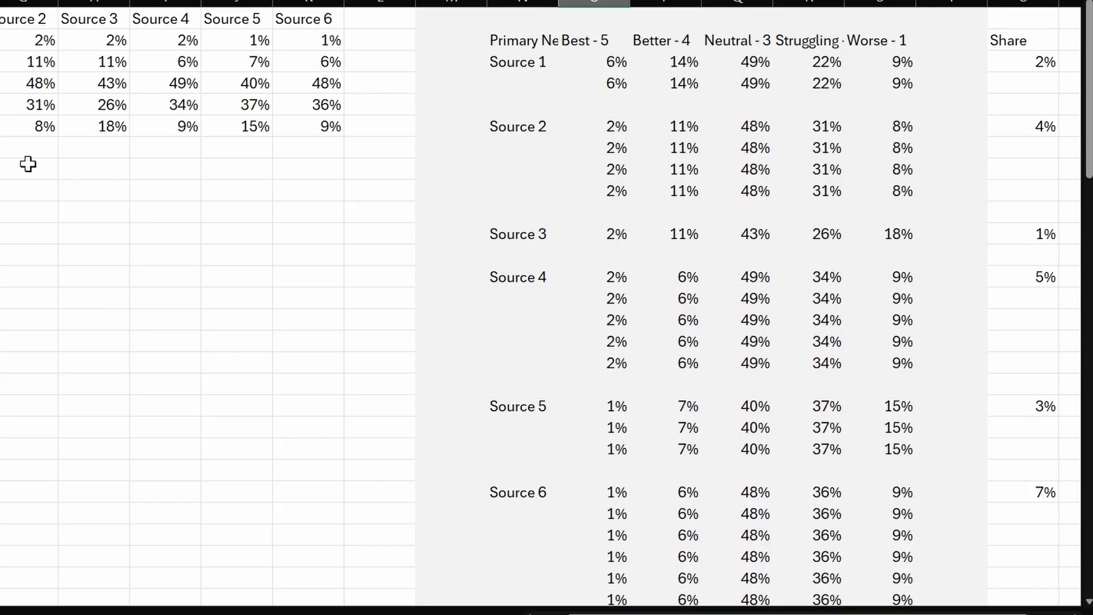
scroll(254, 217, "down", 3)
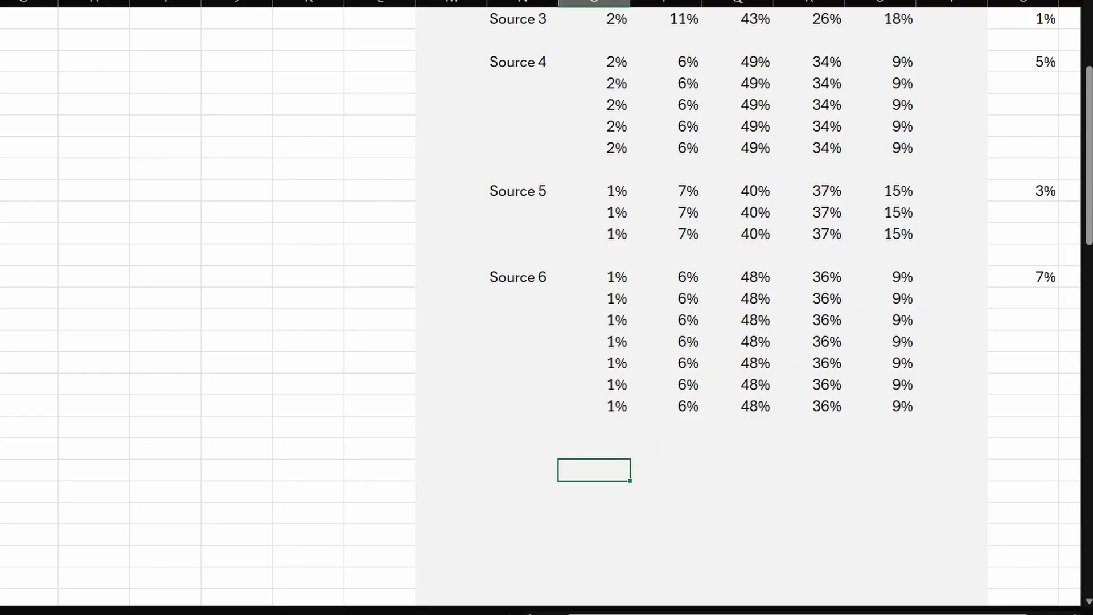
- Set the Share value of Source 6 to 67%
left_click_drag(854, 614, 873, 614)
left_click(959, 279)
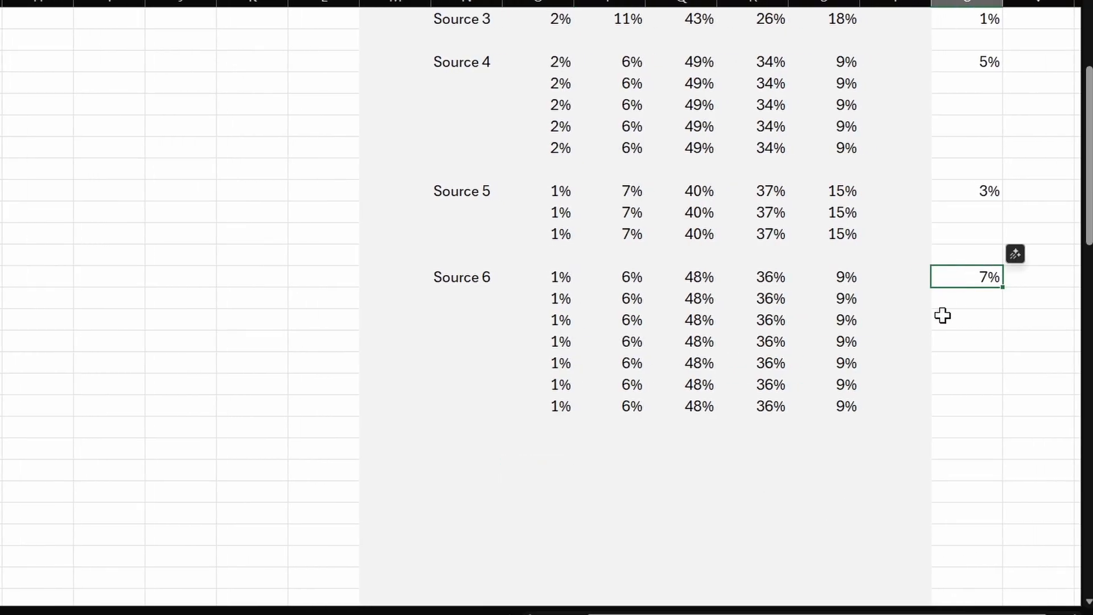
type("67")
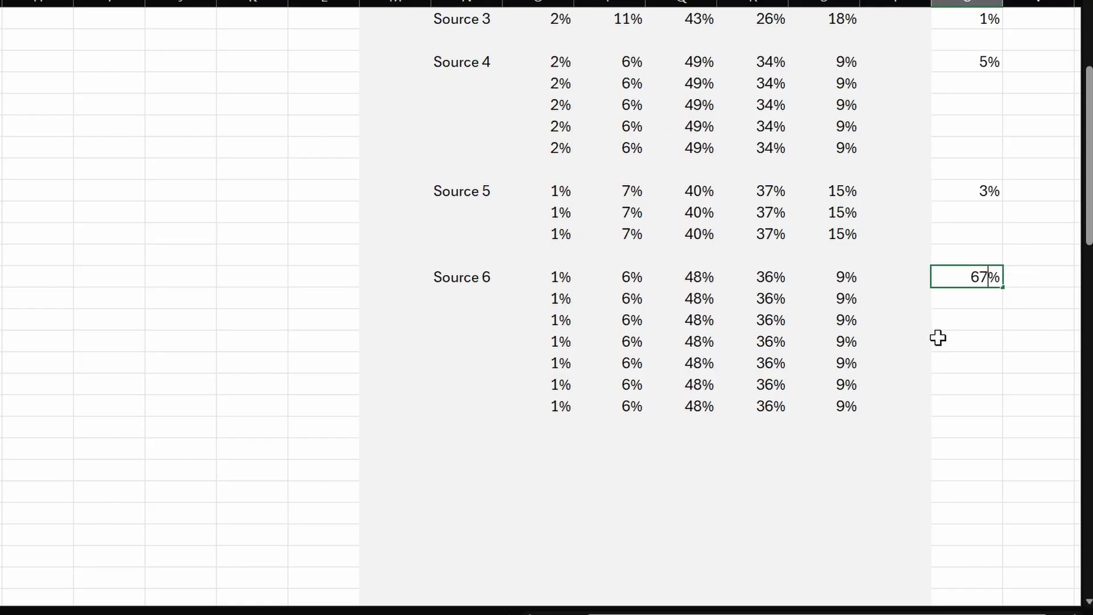
key("Tab")
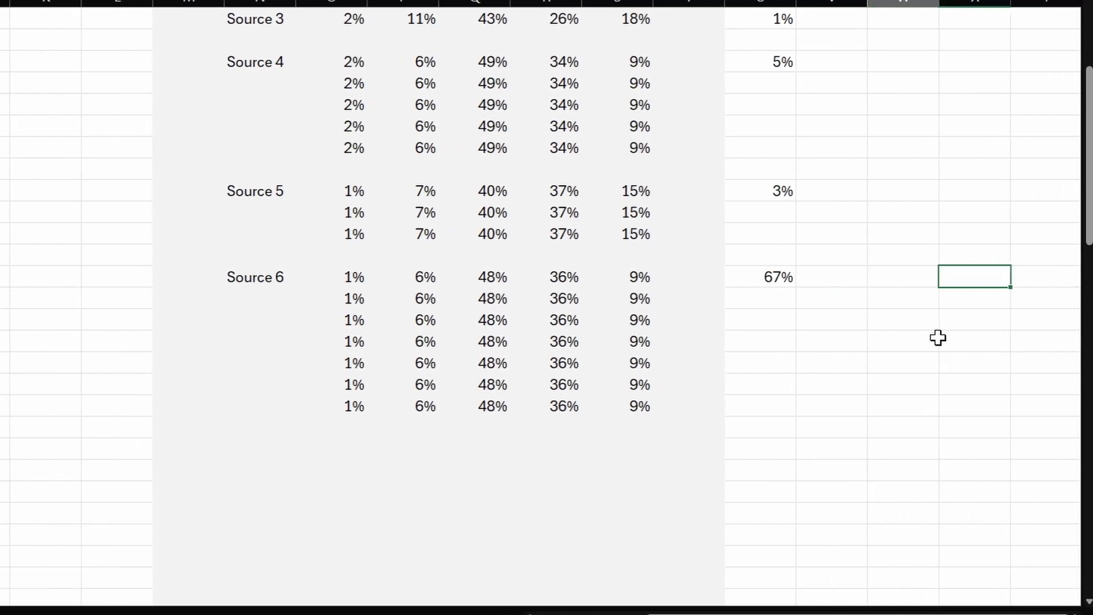
- Enter 1% and 2% in the column beside Source 6's share and extend the series down the rows below
type("1")
key("Return")
type("2")
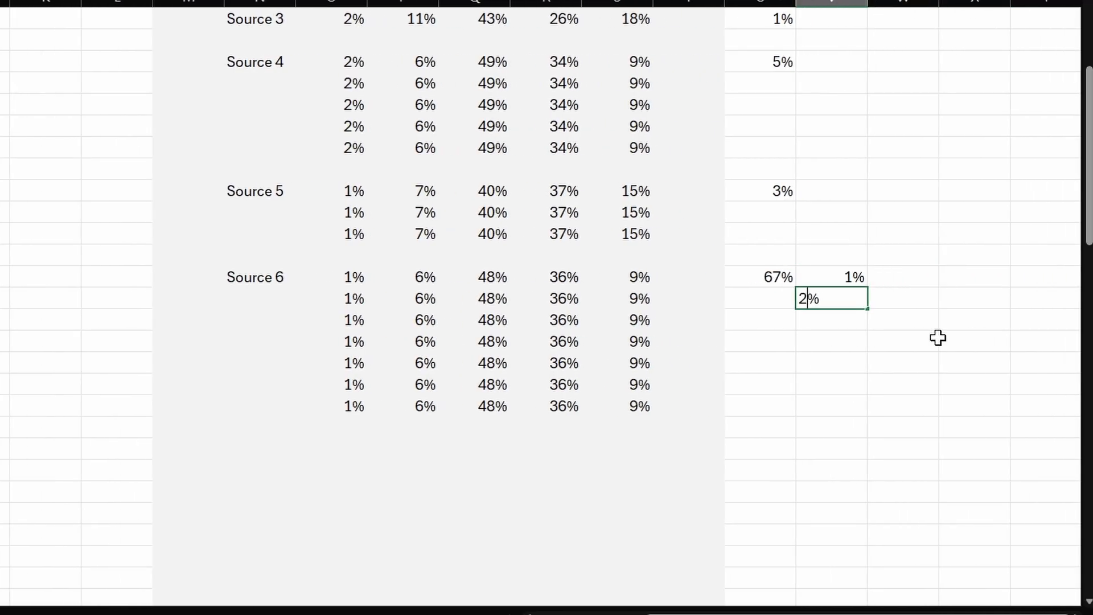
key("Return")
key("Up")
key("Up")
key("shift+Down")
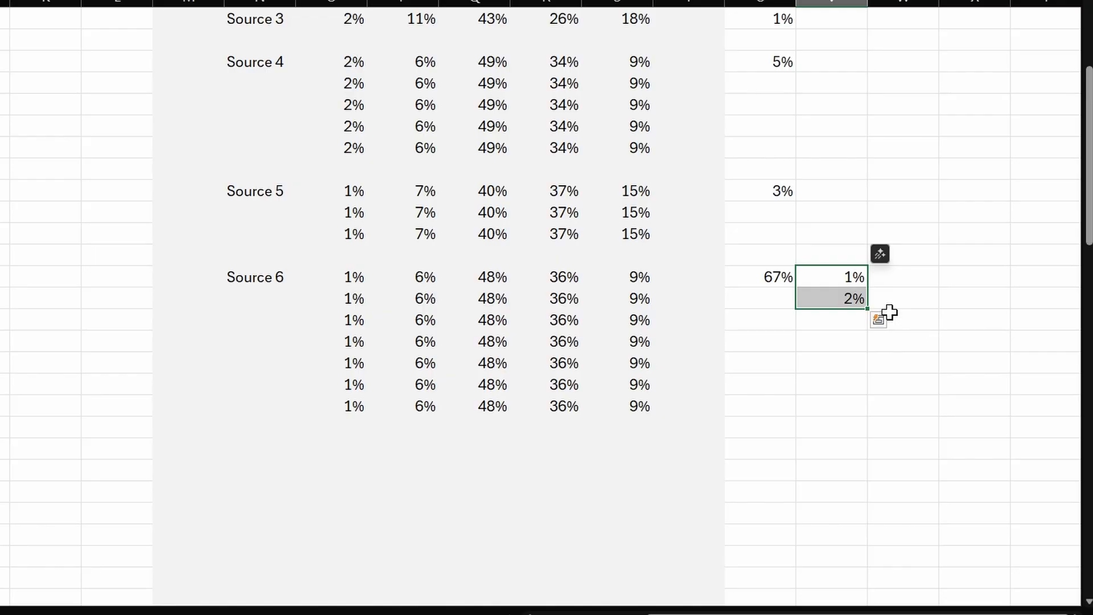
left_click_drag(866, 309, 873, 605)
- Copy the last Source 6 row of sentiment percentages and paste it into the rows directly beneath
scroll(770, 471, "up", 19)
scroll(682, 427, "down", 3)
left_click_drag(344, 386, 609, 383)
key("ctrl+c")
left_click_drag(330, 405, 652, 568)
key("ctrl+v")
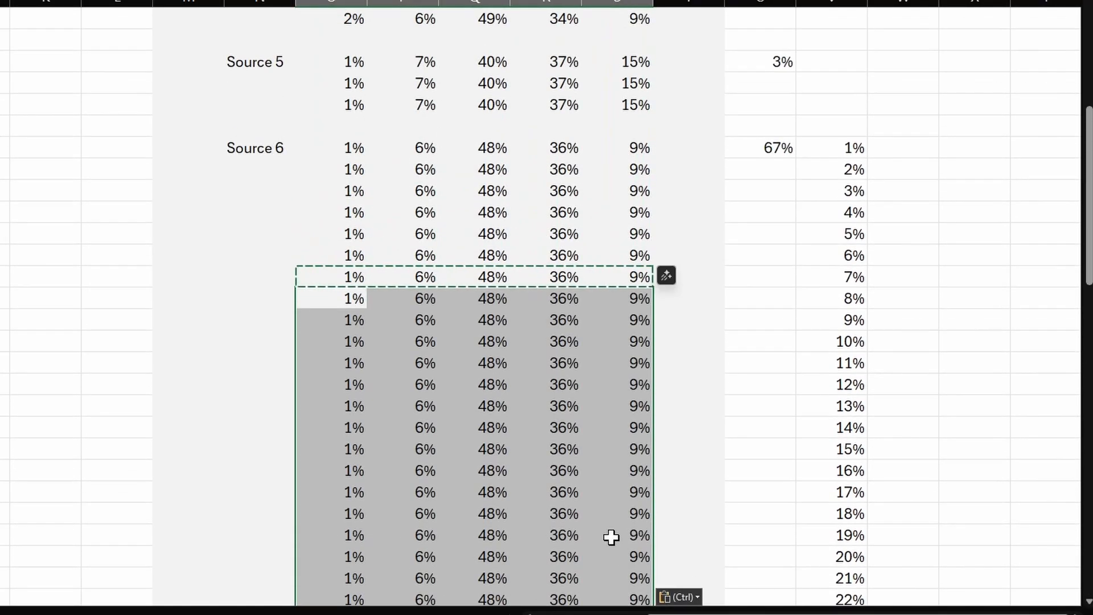
left_click(610, 536)
- Review the extended Source 6 block, checking its sentiment columns against the share and the numbered series beside it
scroll(611, 535, "down", 10)
scroll(611, 535, "up", 15)
left_click(336, 493)
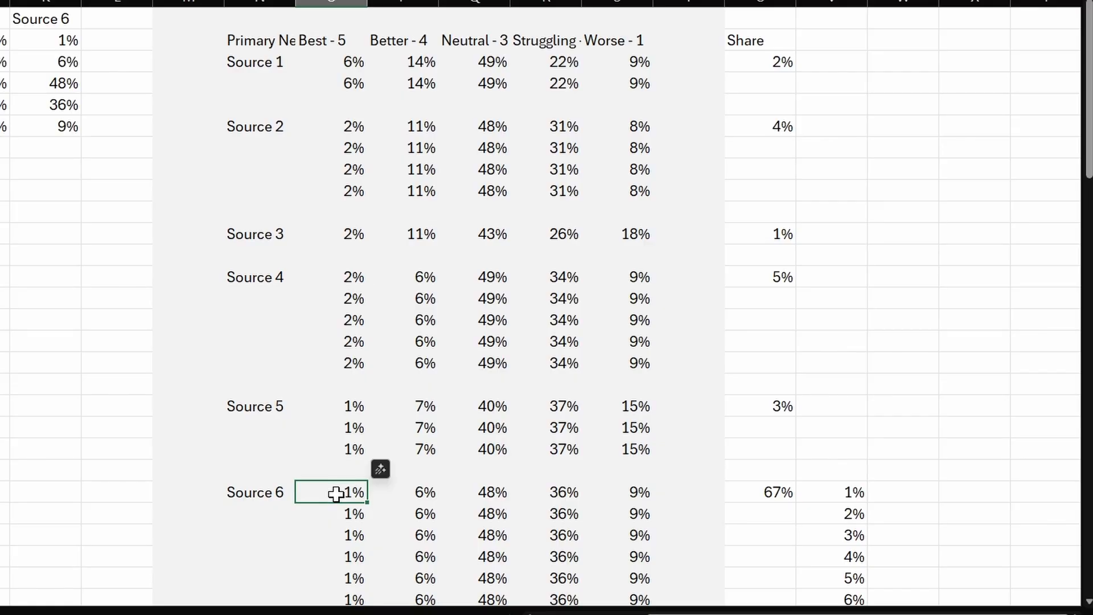
key("ctrl+Right")
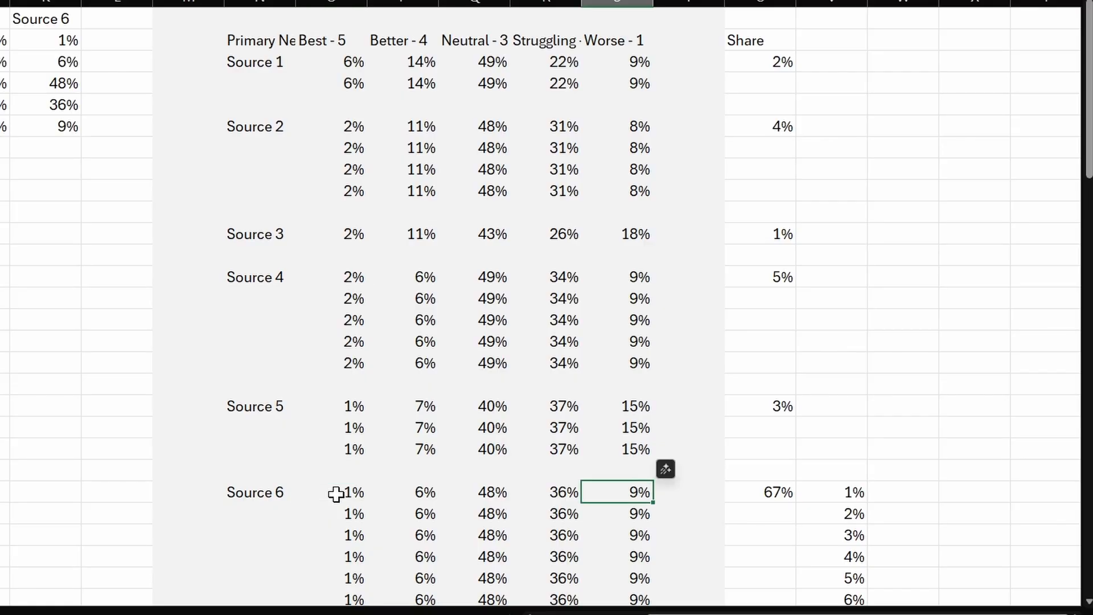
key("Right")
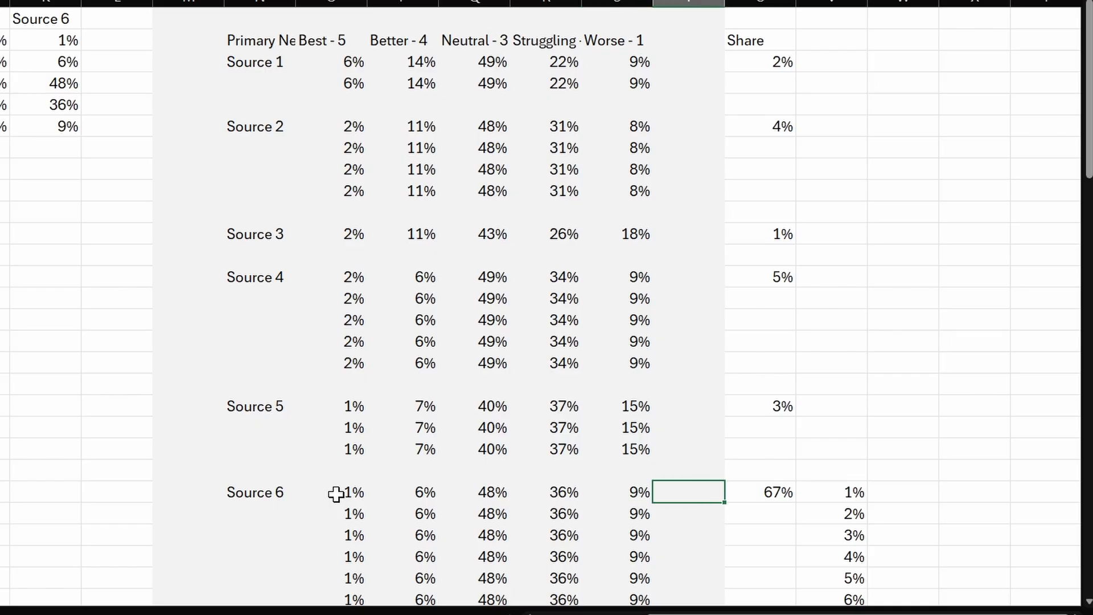
key("Right")
key("Right")
key("Left")
key("Left")
key("Left")
key("Left")
key("Left")
key("Left")
key("Left")
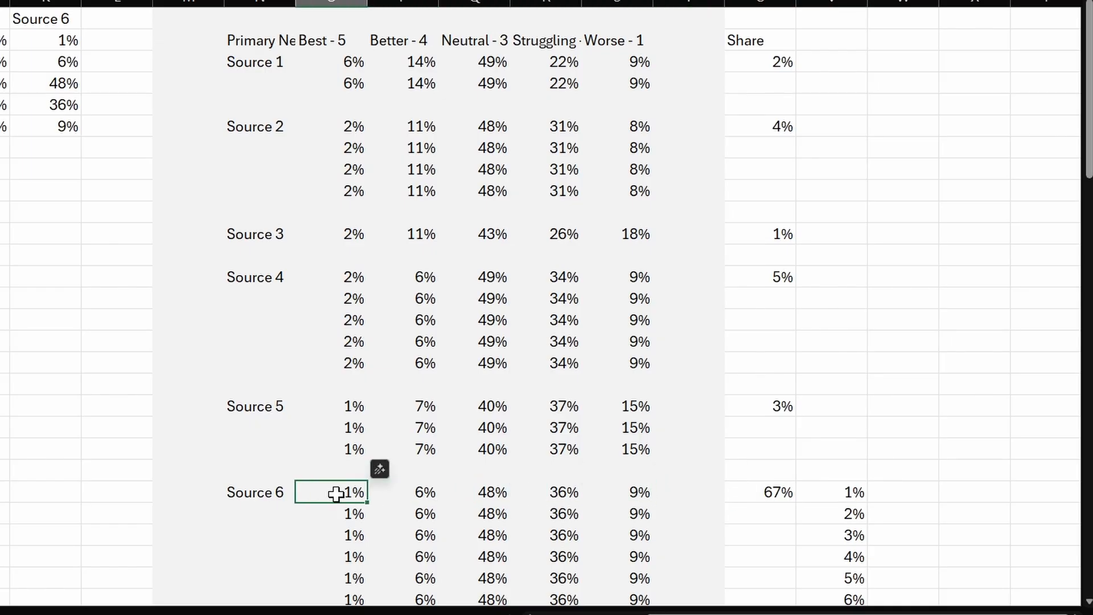
- Undo the pasted Source 6 rows, the percentage series and the Source 6 share change
key("ctrl+z")
key("ctrl+z")
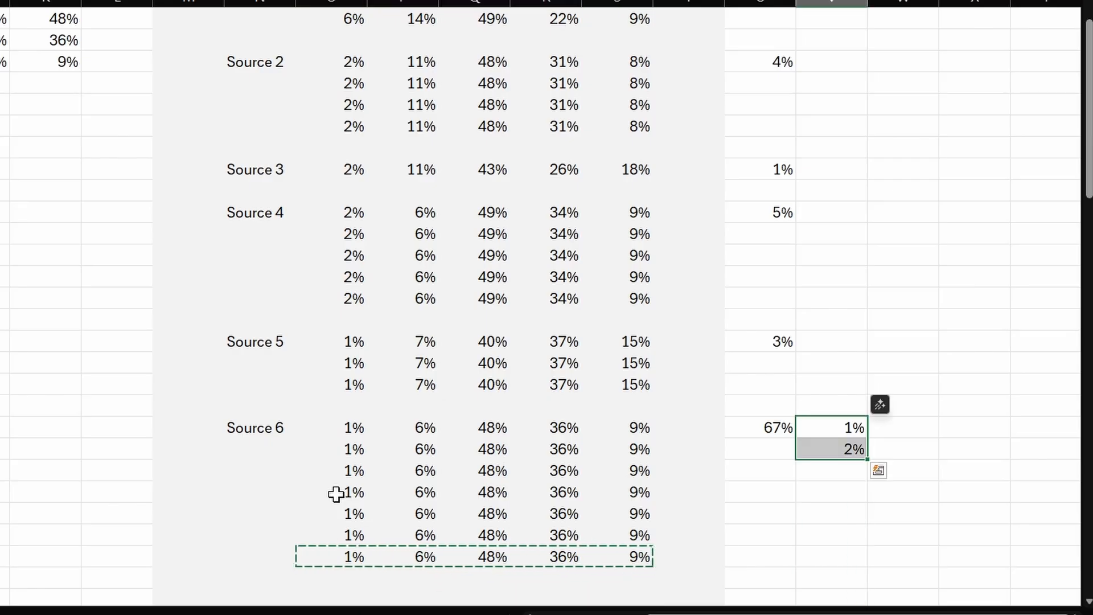
key("ctrl+z")
key("ctrl+z")
key("ctrl+z")
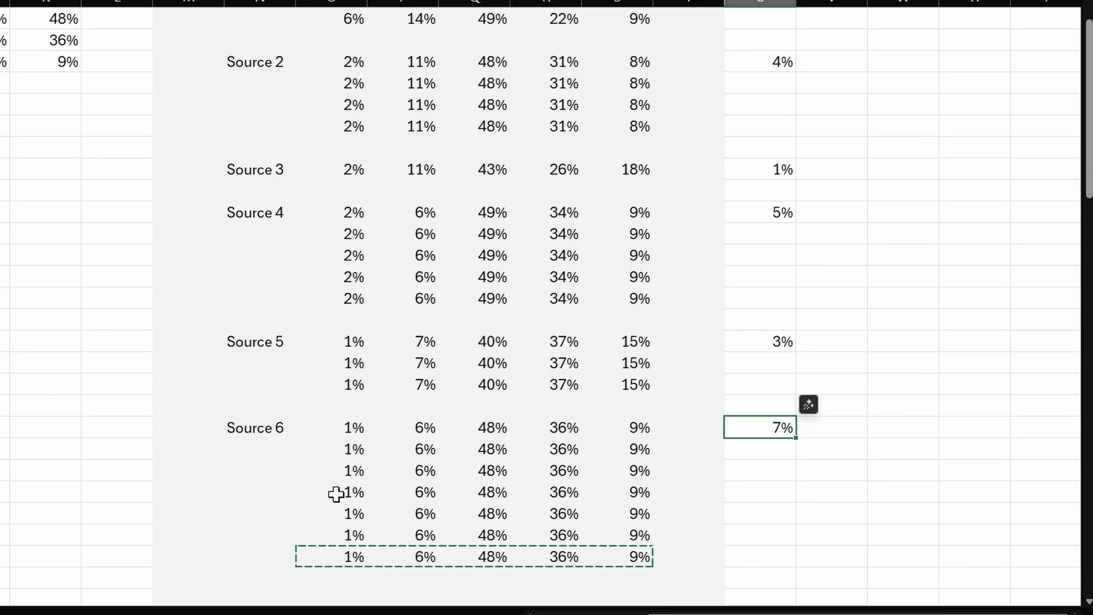
- Examine the blank row that separates the Source 1 and Source 2 blocks in the rearranged table
scroll(335, 494, "up", 1)
left_click(257, 125)
left_click_drag(262, 104, 648, 104)
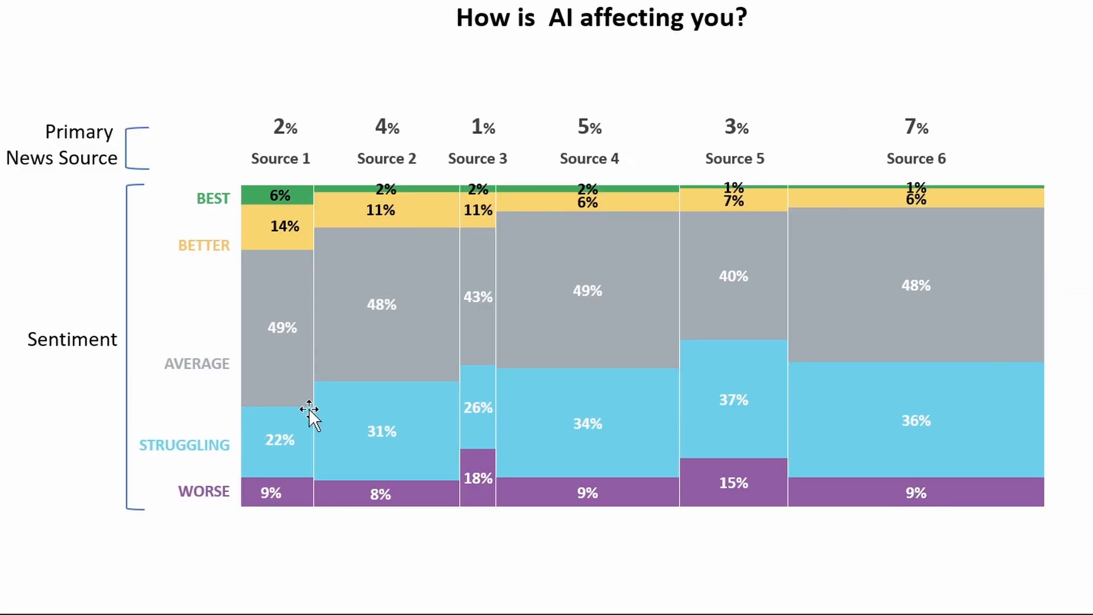
- Inspect the white divider lines between sources in the finished PowerPoint Mekko chart, and check the Share heading in the Excel data
left_click(315, 497)
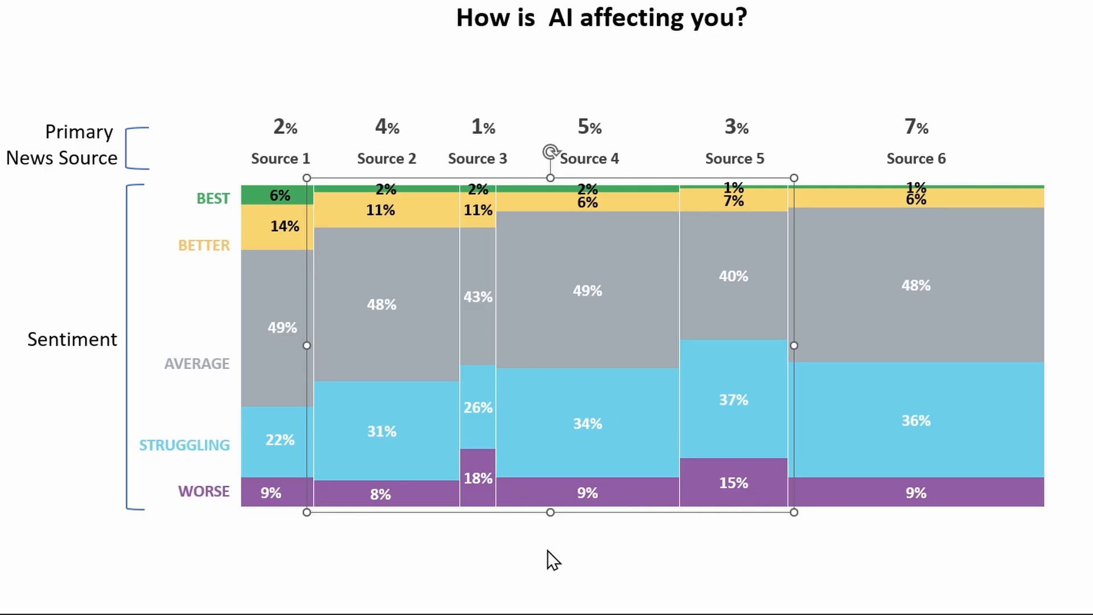
key("Delete")
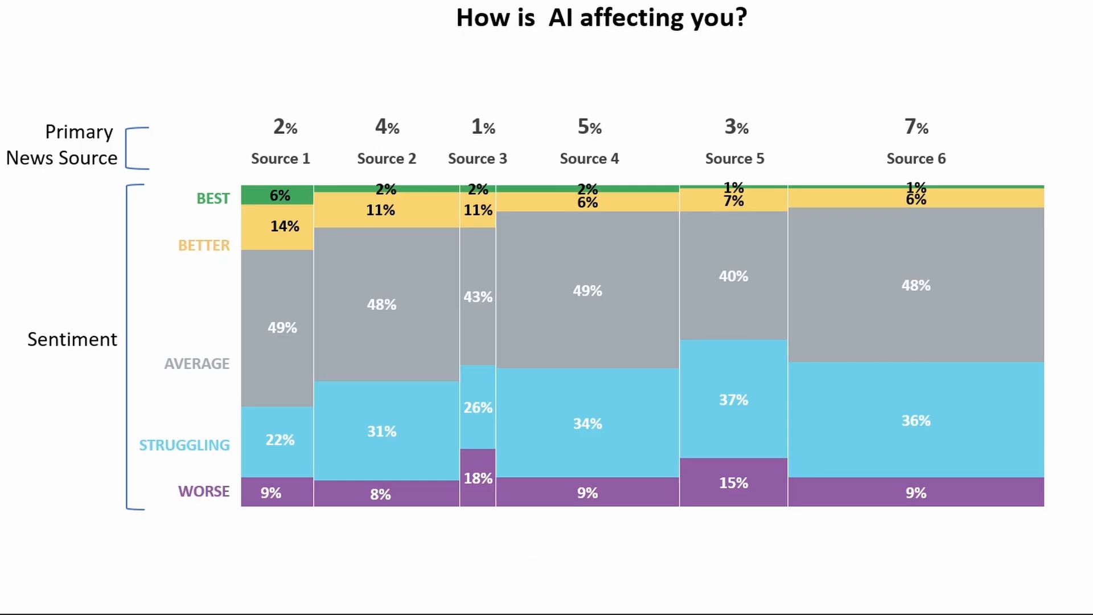
left_click(783, 407)
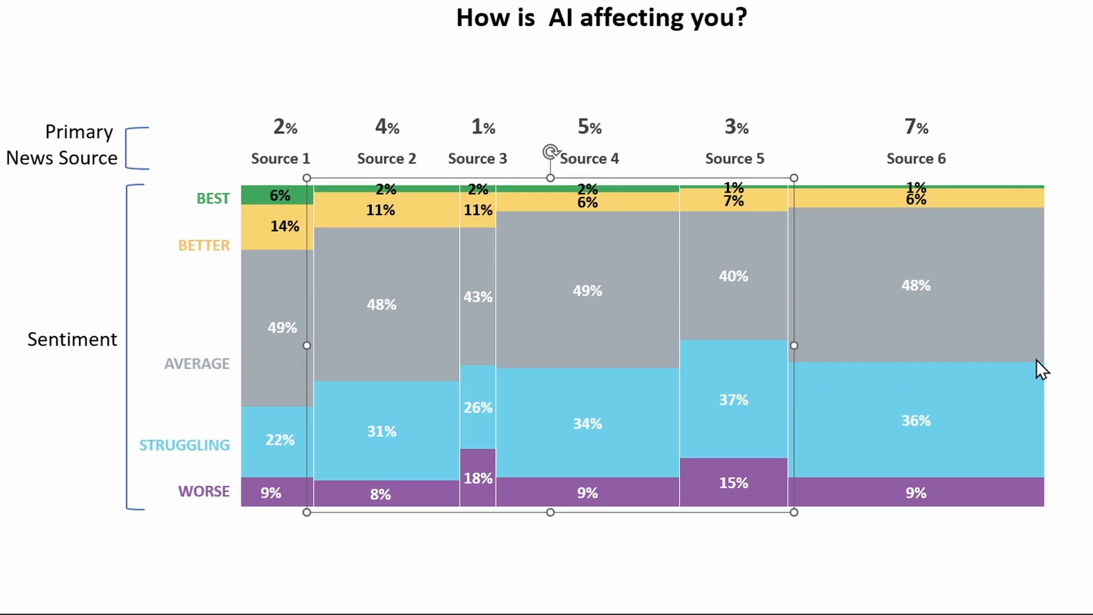
left_click(1071, 353)
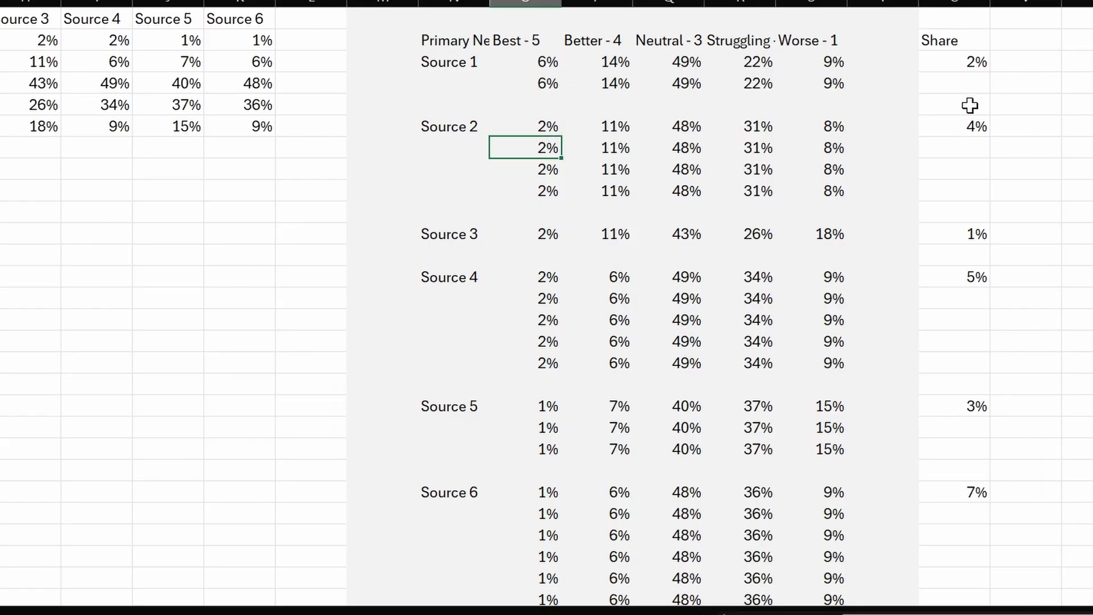
left_click(948, 38)
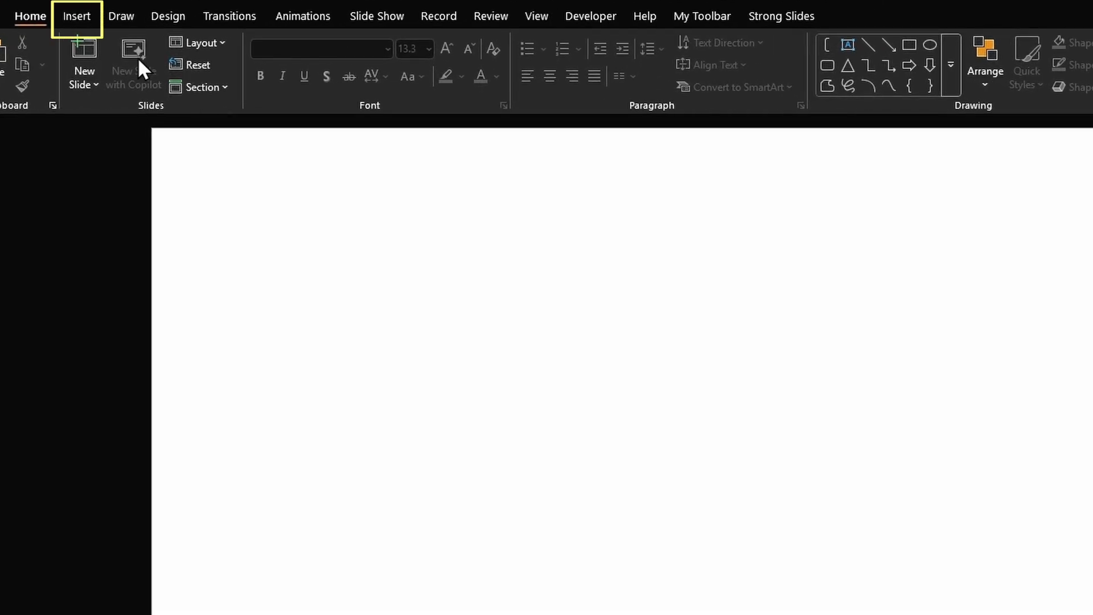
- Switch to the blank PowerPoint slide, insert a Stacked Column chart and delete its chart title
left_click(77, 16)
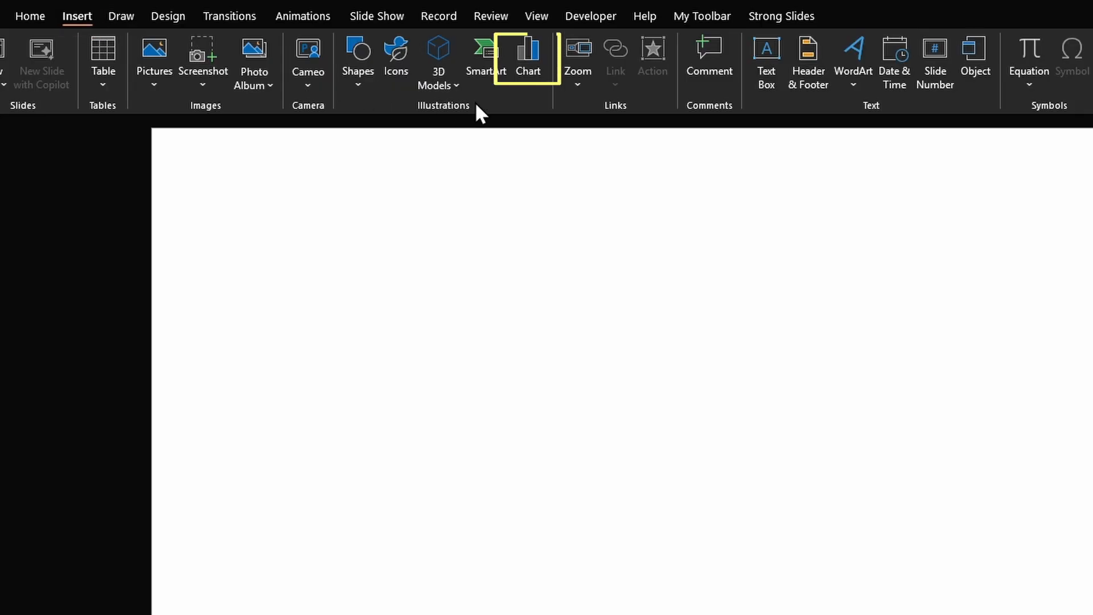
left_click(515, 62)
left_click(589, 290)
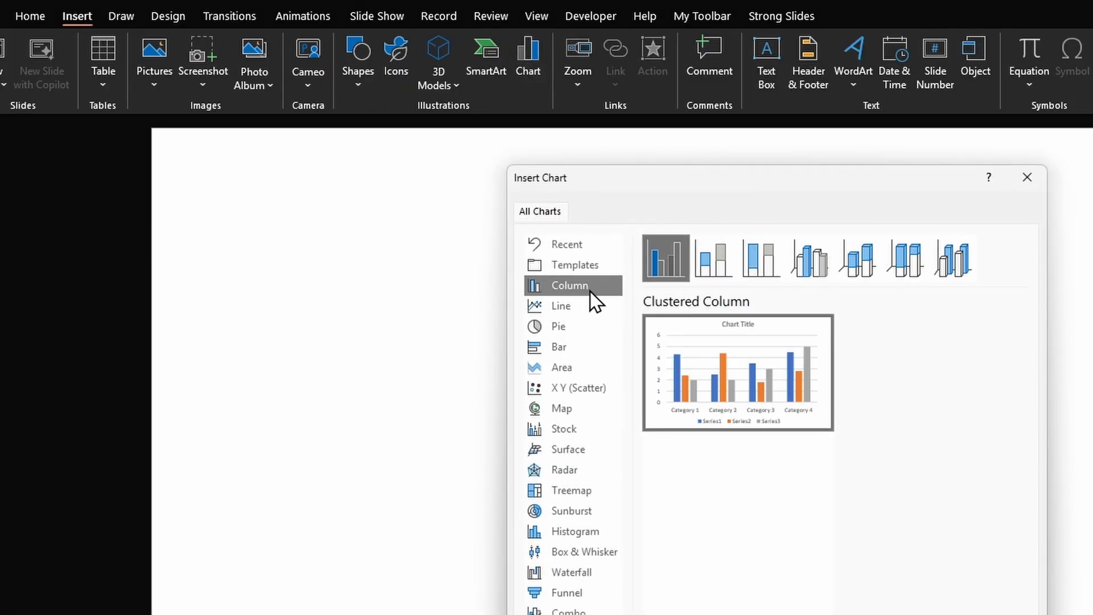
left_click(711, 266)
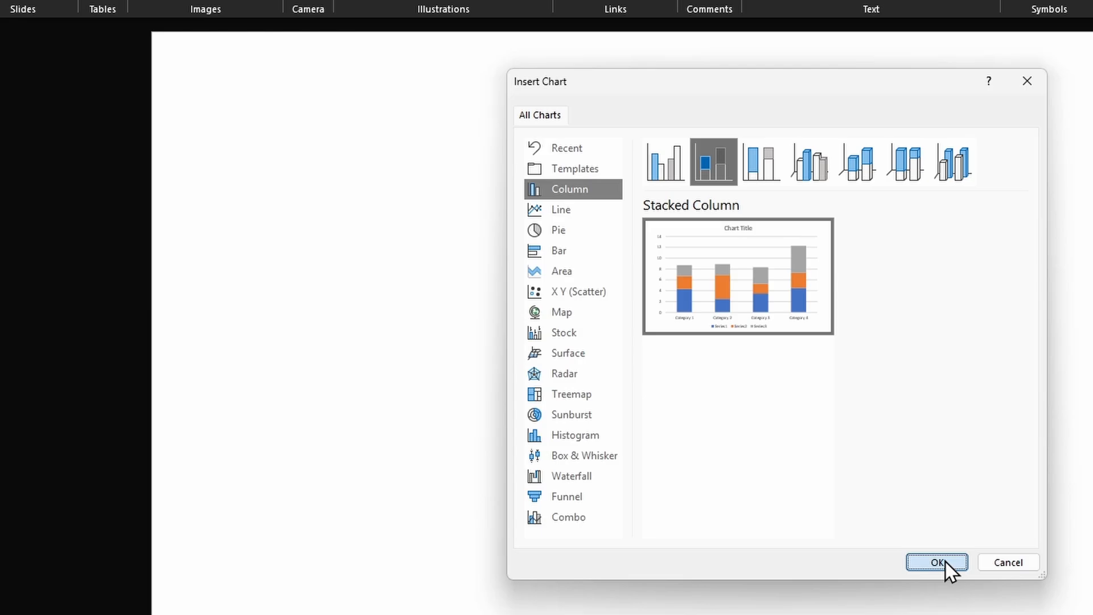
left_click(937, 563)
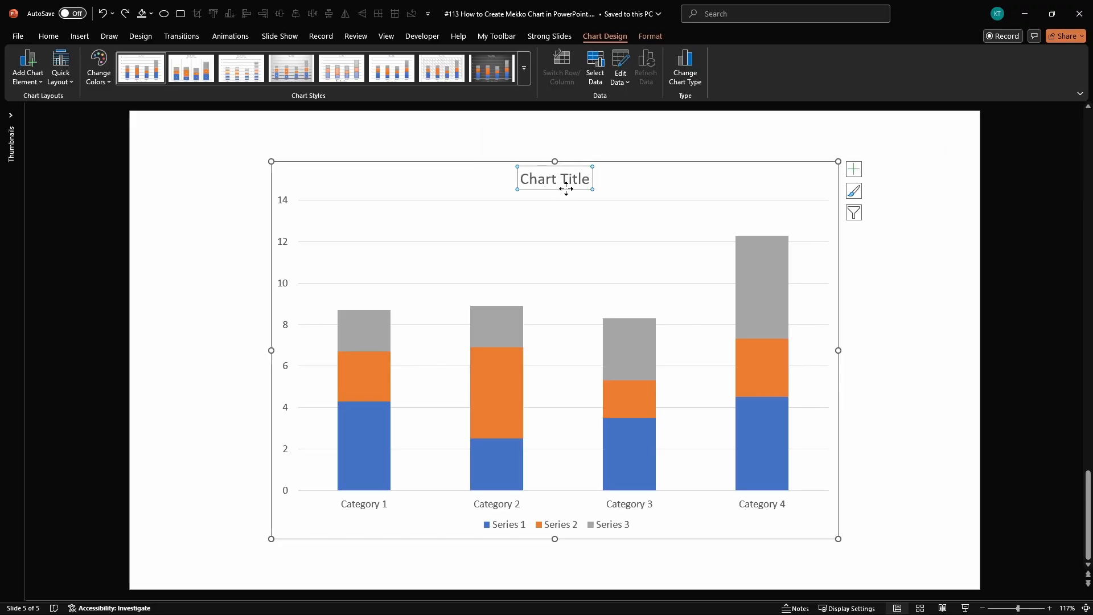
key("Delete")
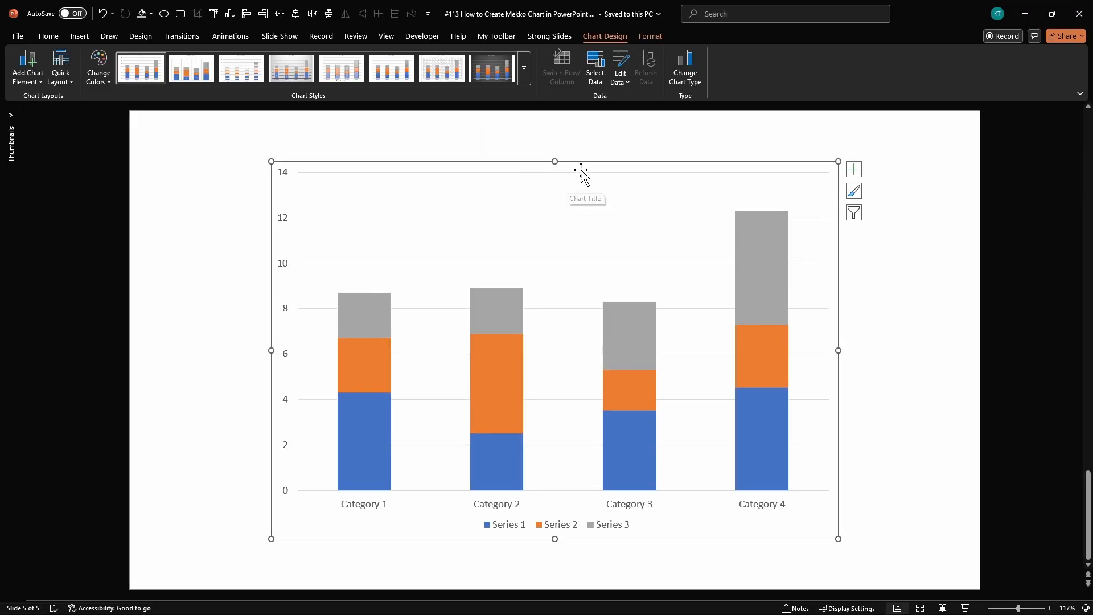
- Delete the gridlines and the legend from the stacked column chart
left_click(608, 217)
key("Delete")
left_click(597, 531)
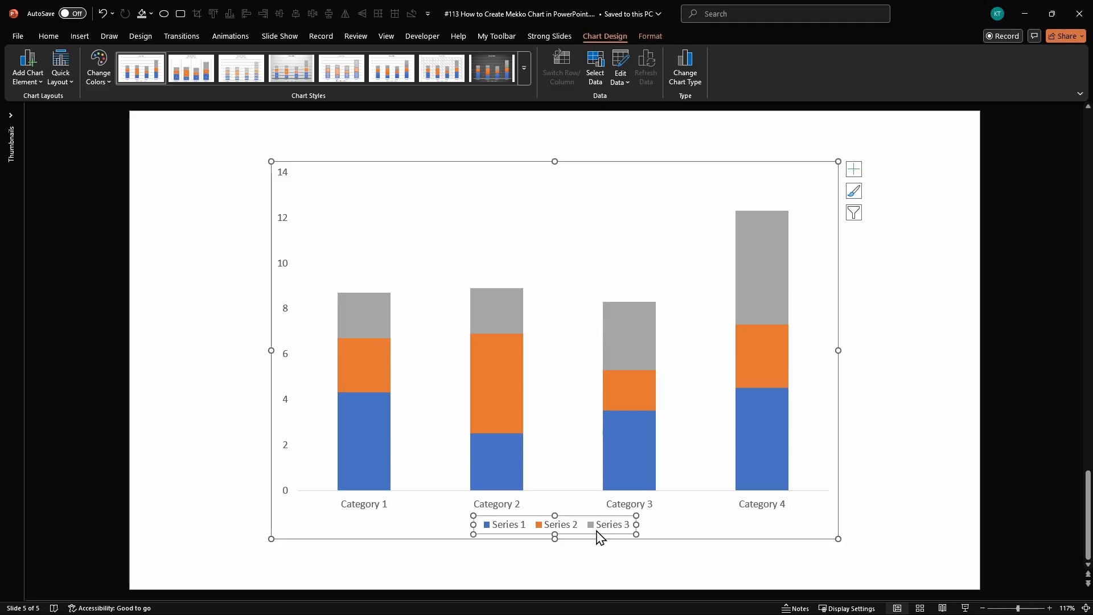
key("Delete")
- Open the chart's data for editing and enlarge the data sheet window to show more rows
right_click(571, 245)
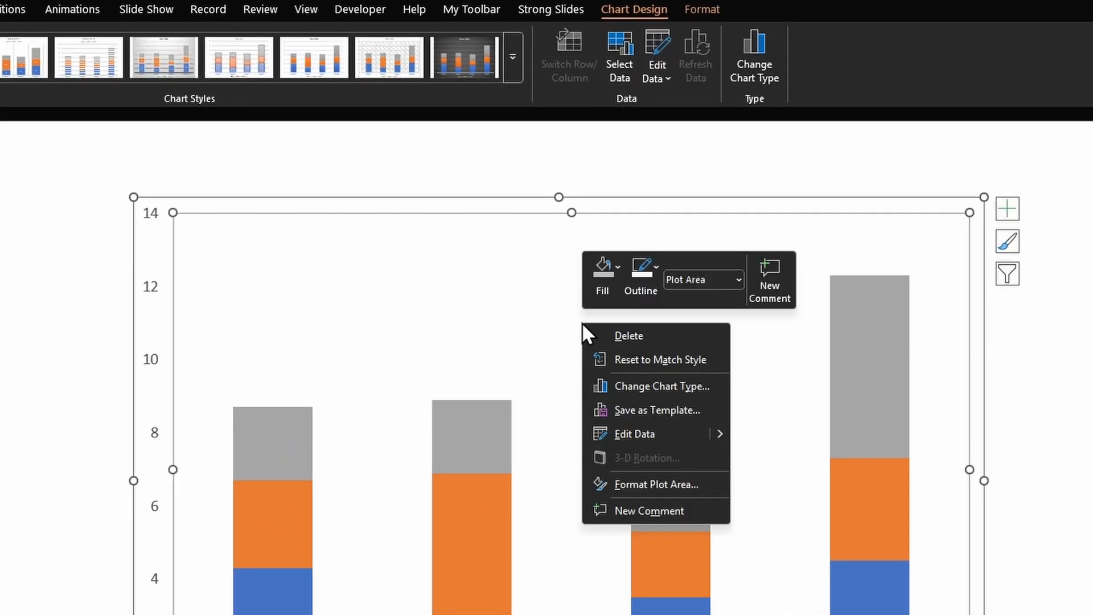
left_click(658, 433)
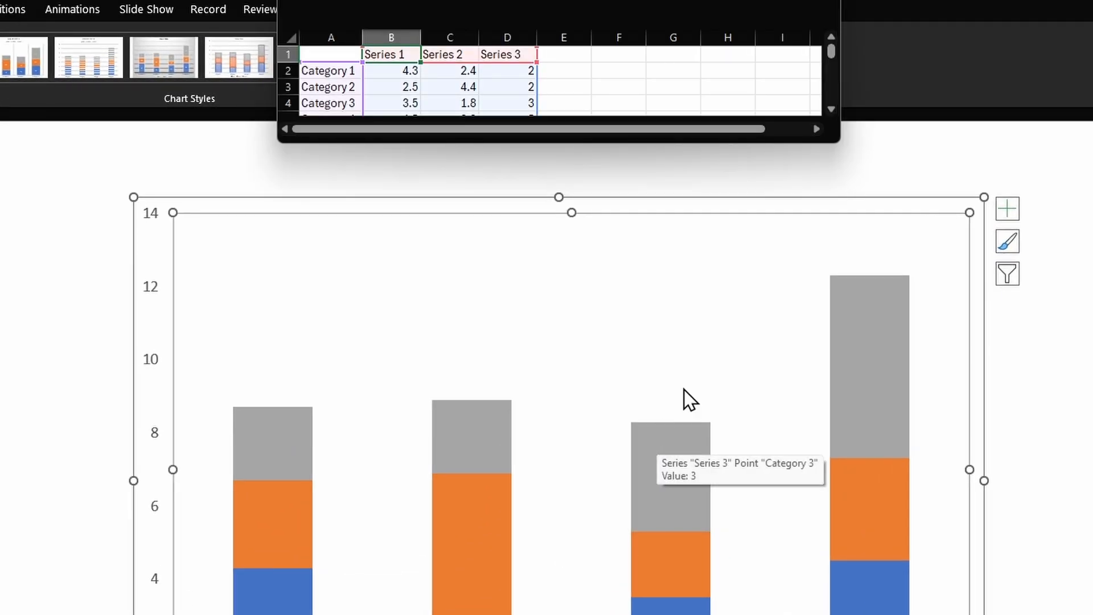
left_click_drag(839, 146, 903, 353)
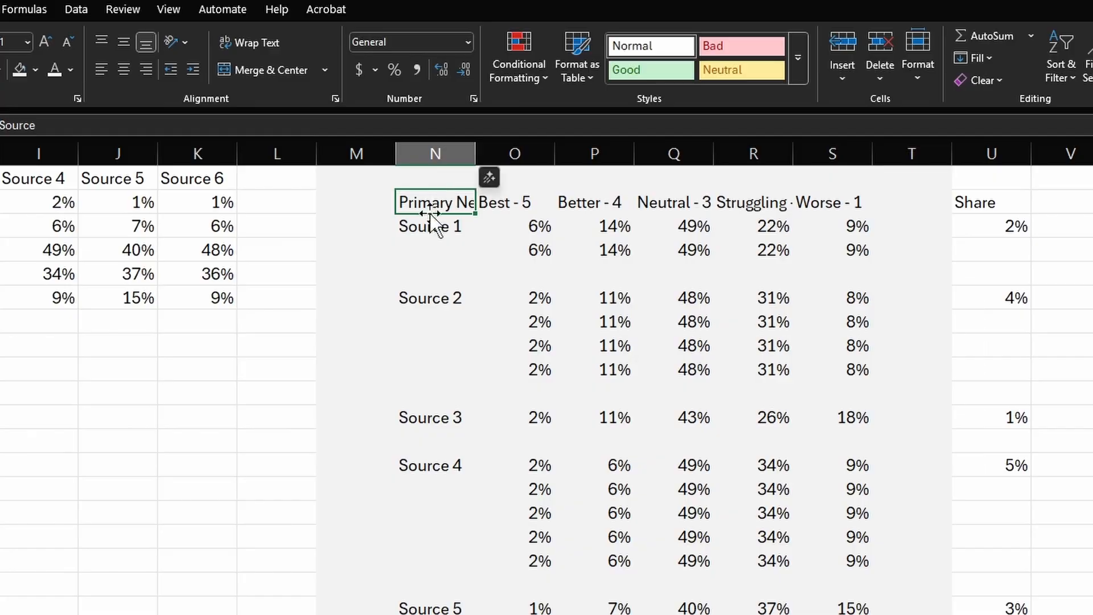
- Copy the full rearranged sentiment table from Excel, headers included, and paste it at cell A1 of the chart's data sheet
key("ctrl+shift+Right")
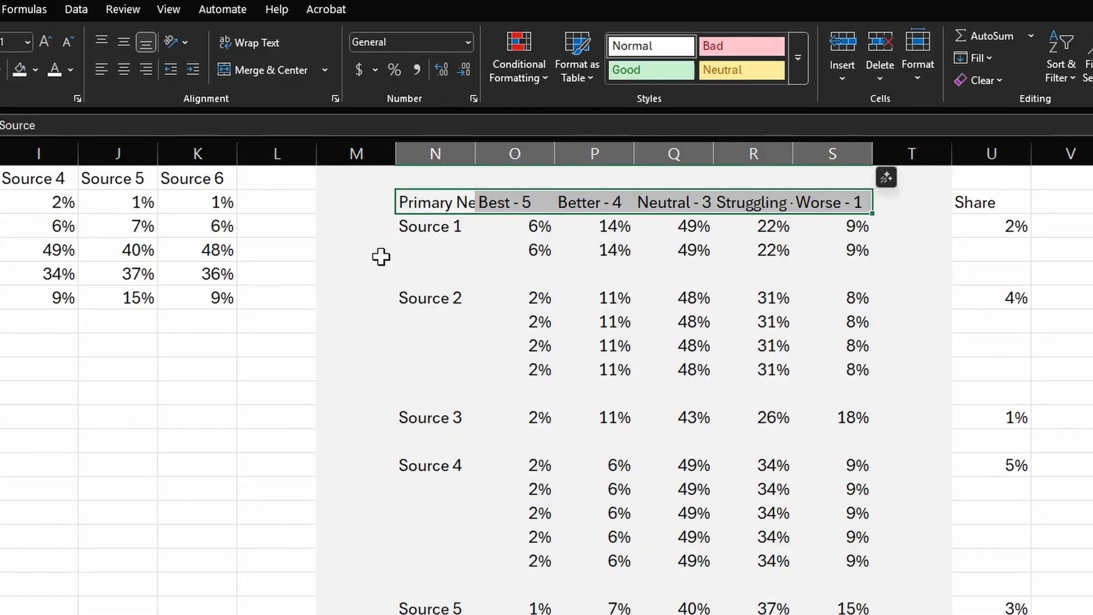
key("shift+Down")
key("ctrl+shift+Down")
key("ctrl+c")
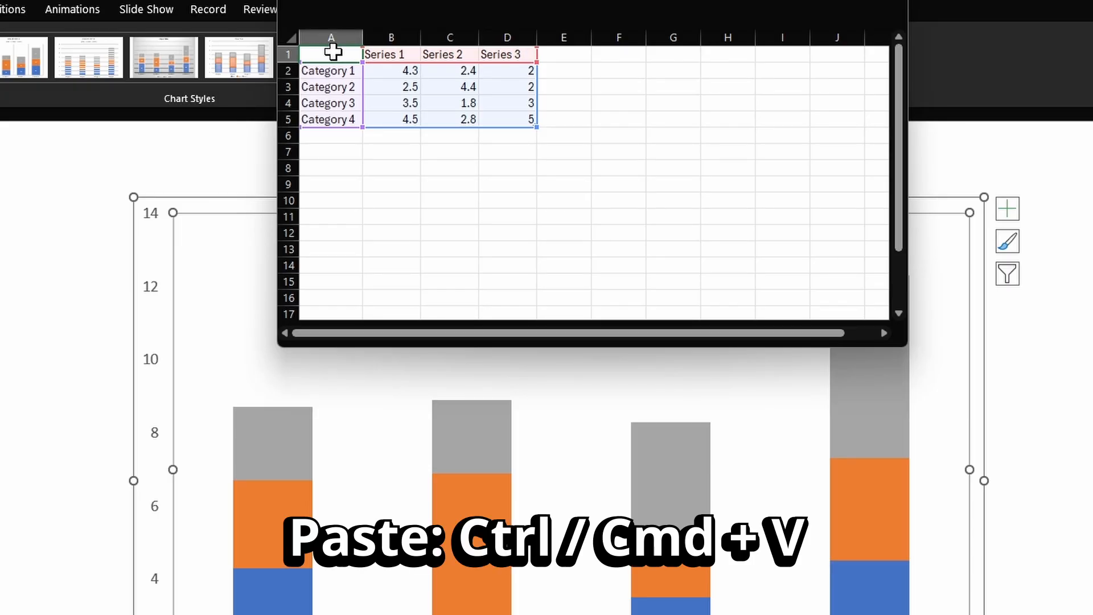
key("ctrl+v")
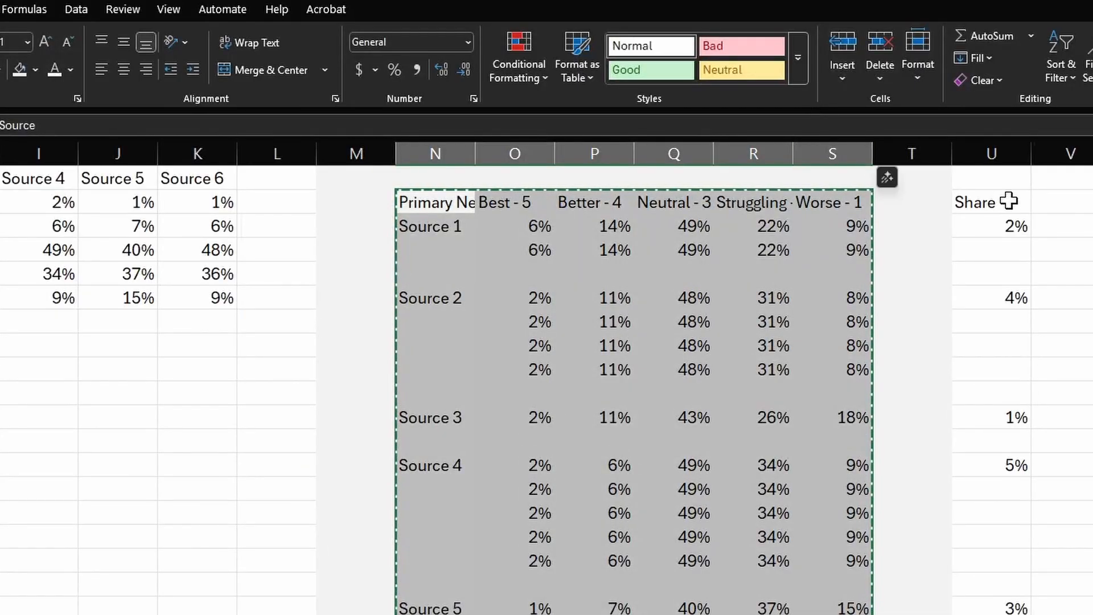
- Copy the Share column from Excel, heading included, and paste it at cell H1 of the chart's data sheet
left_click(1008, 200)
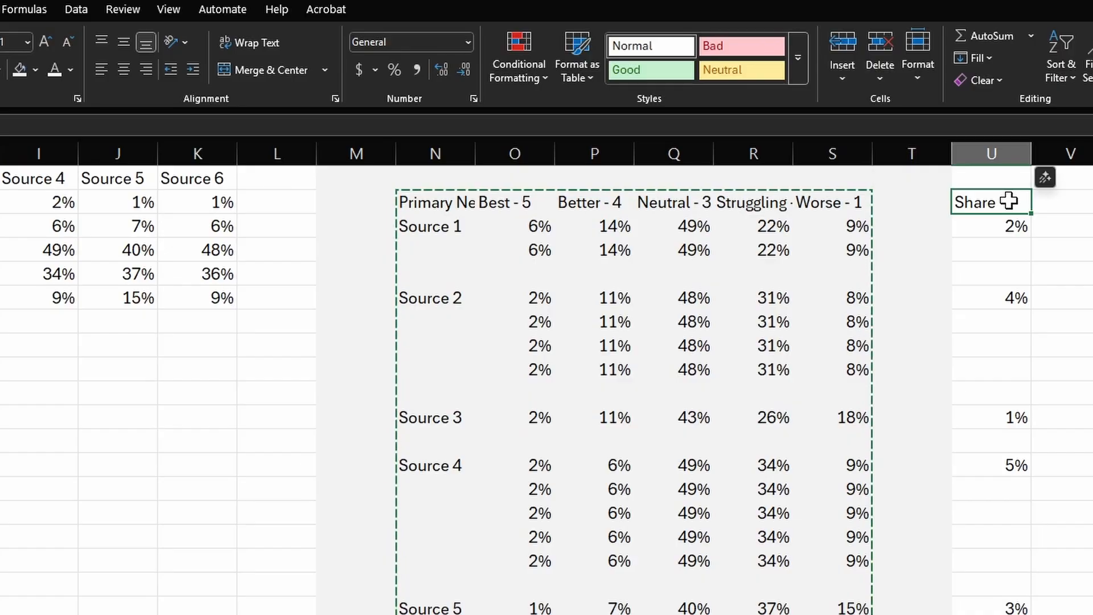
key("shift+Down")
key("shift+Down")
key("shift+Down")
key("shift+Down")
key("shift+Down")
key("shift+Down")
key("shift+Down")
key("shift+Down")
key("shift+Down")
key("shift+Down")
key("shift+Down")
key("shift+Down")
key("shift+Down")
key("shift+Down")
key("shift+Down")
key("shift+Down")
key("shift+Down")
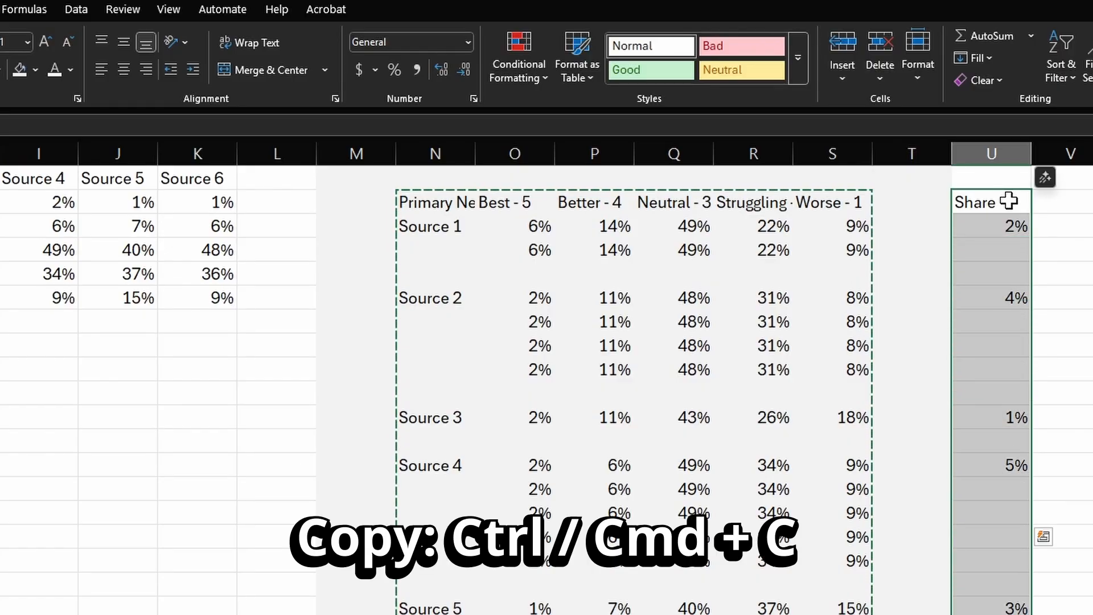
key("ctrl+c")
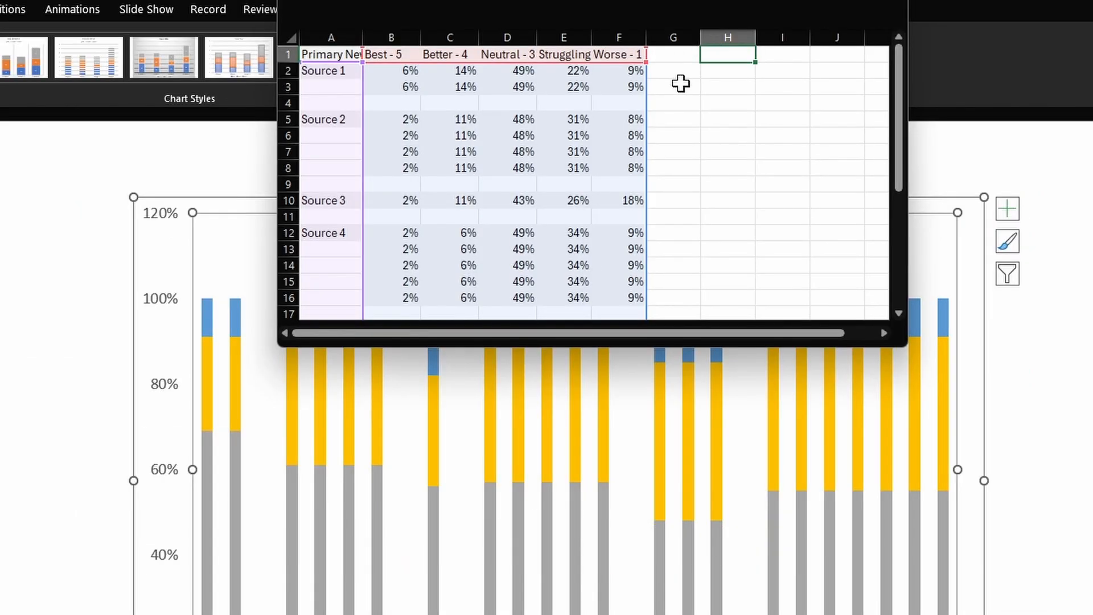
key("ctrl+v")
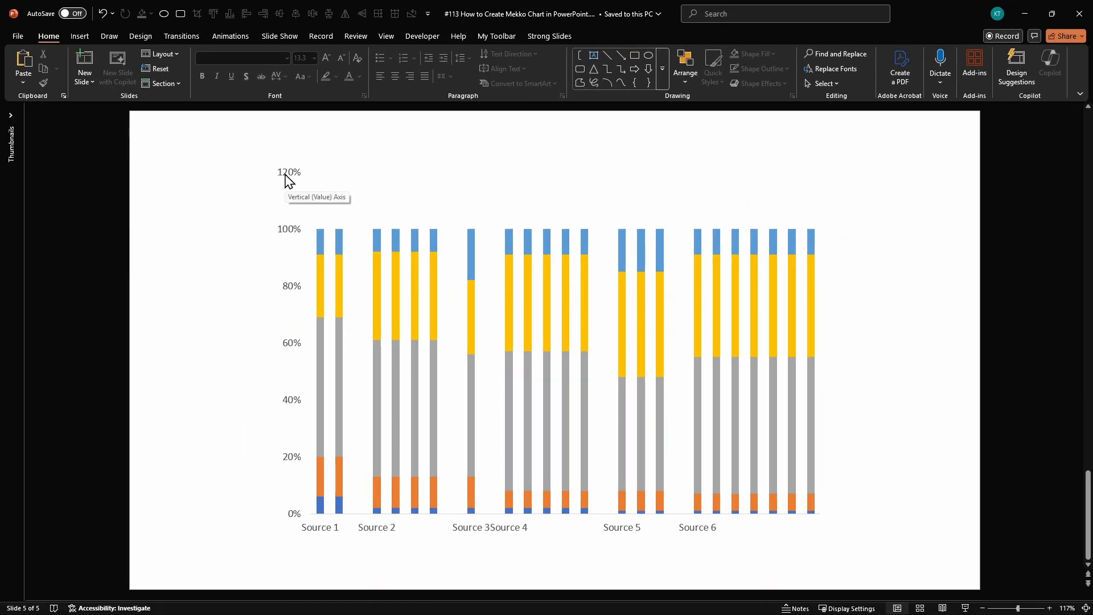
- Set the maximum bound of the chart's vertical axis to 1
double_click(286, 181)
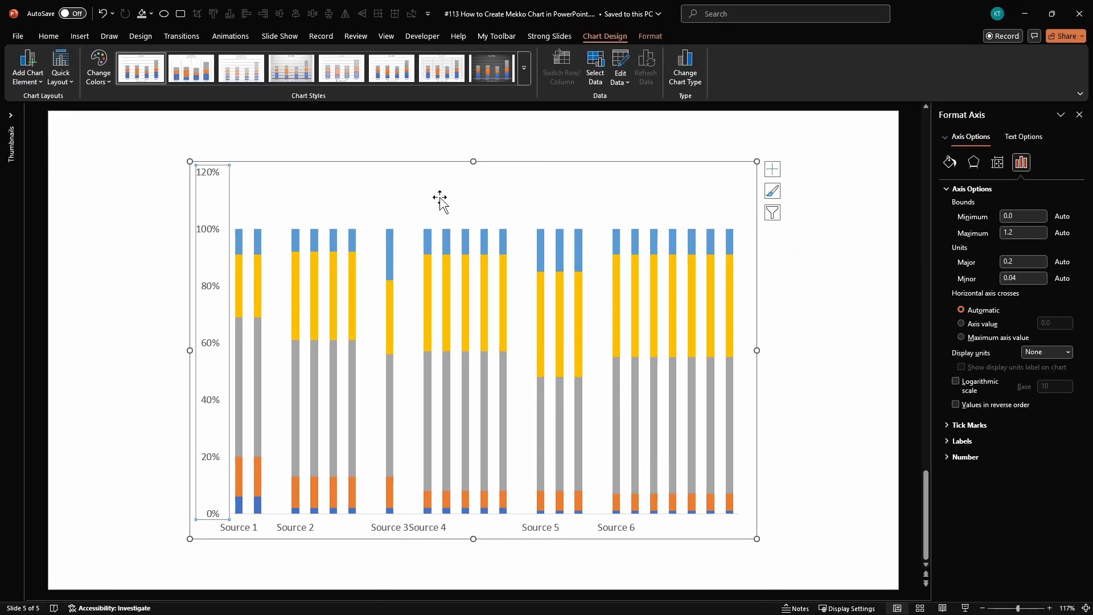
double_click(1017, 228)
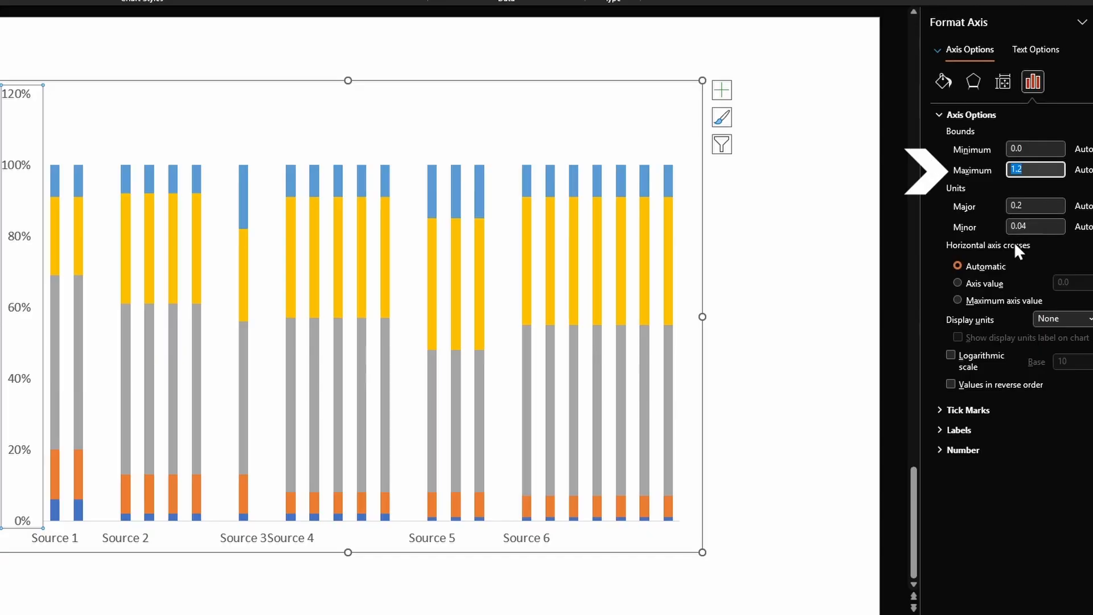
type("1")
key("Return")
left_click(800, 206)
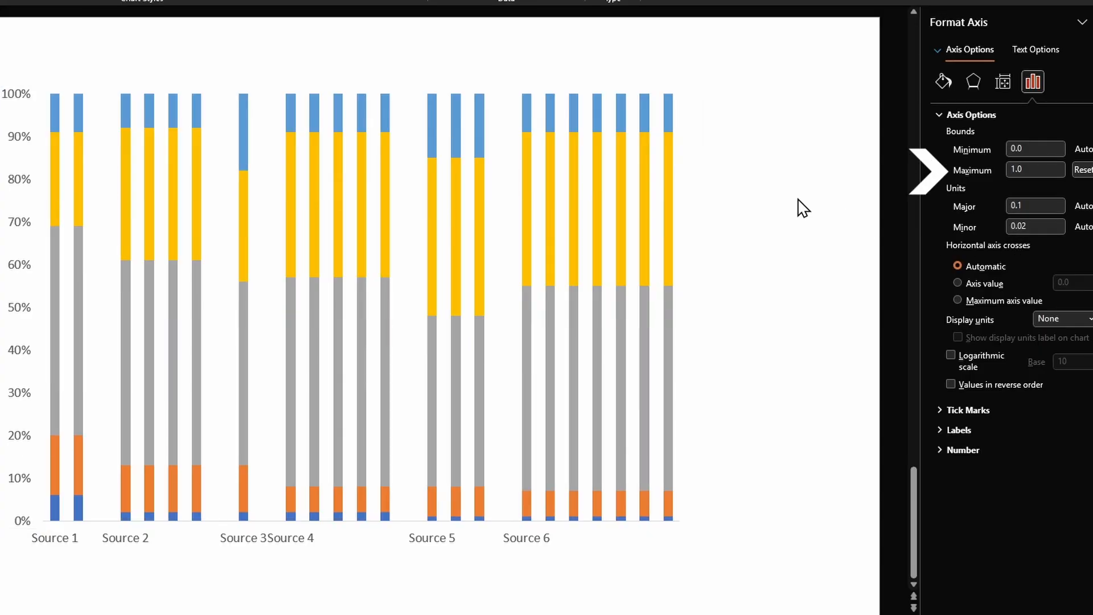
- Set the gap width of the chart's columns to 0%
left_click(199, 145)
left_click(199, 145)
double_click(1056, 207)
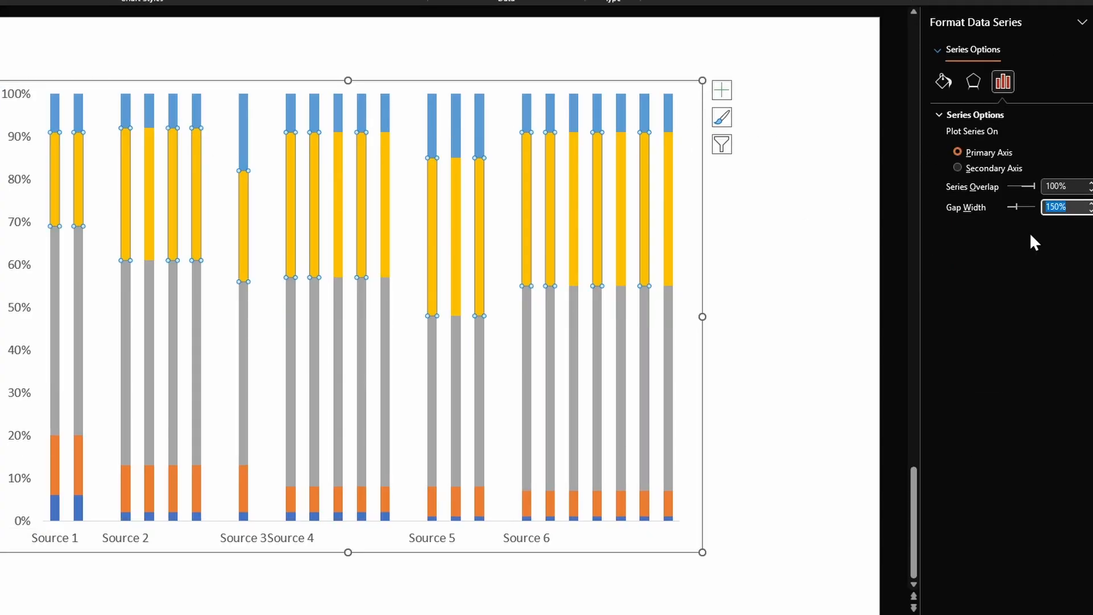
type("0")
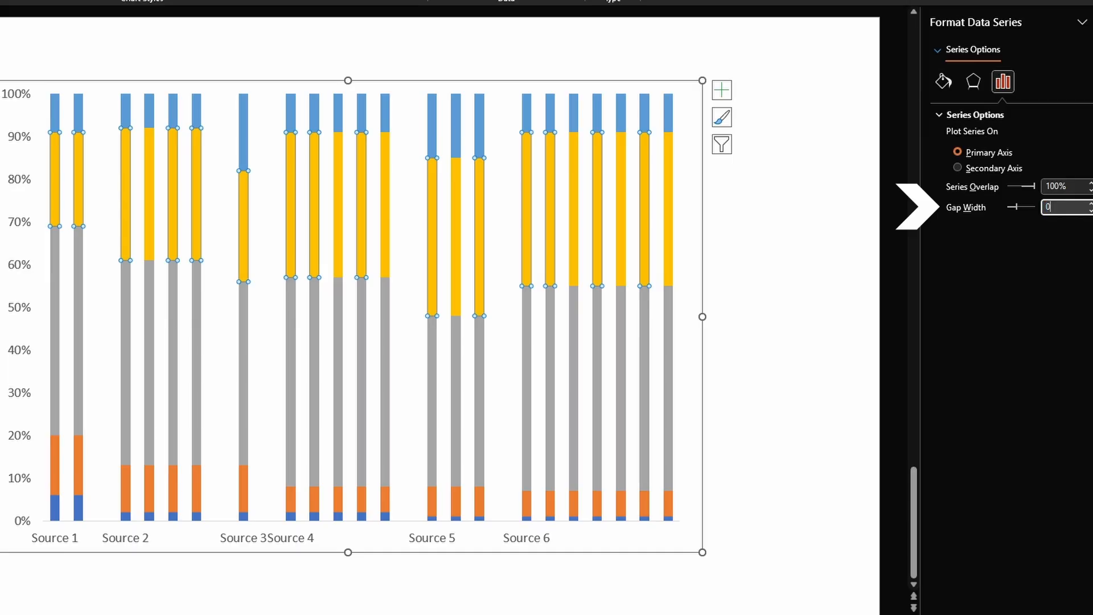
key("Return")
left_click(578, 158)
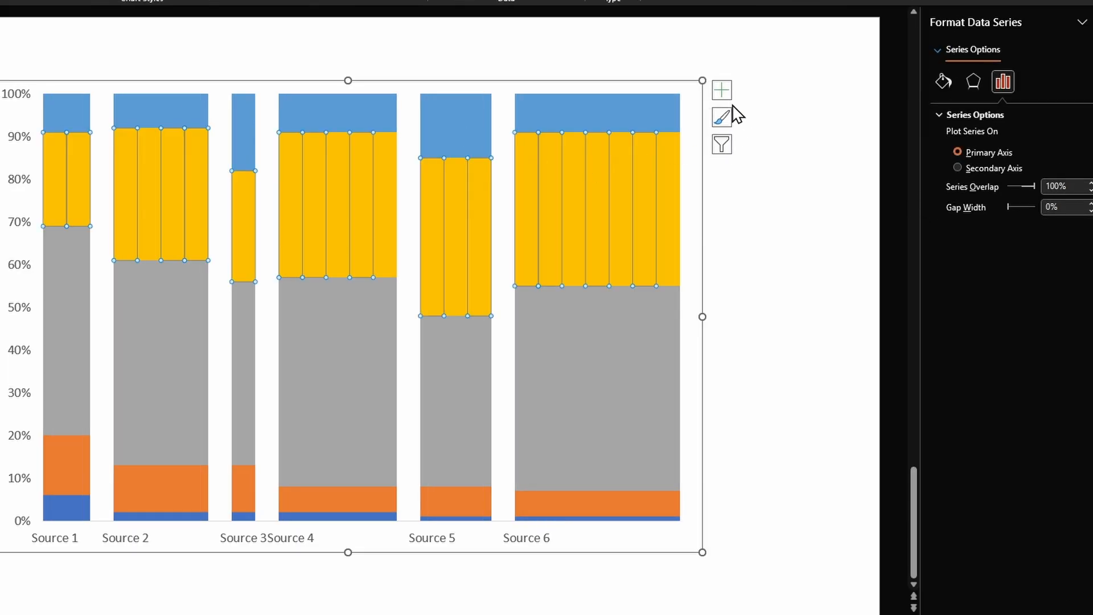
- Add a legend on the right side of the chart
left_click(722, 90)
left_click(757, 209)
left_click(783, 305)
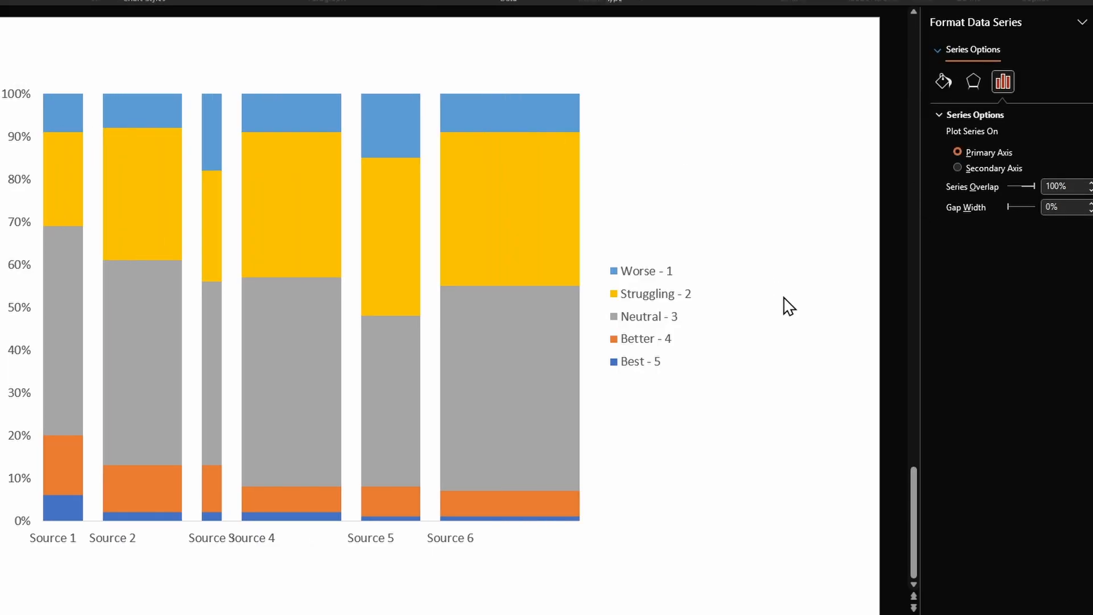
- Fill the Worse - 1 series with purple and the Struggling - 2 series with light blue from the recent colors
left_click(562, 111)
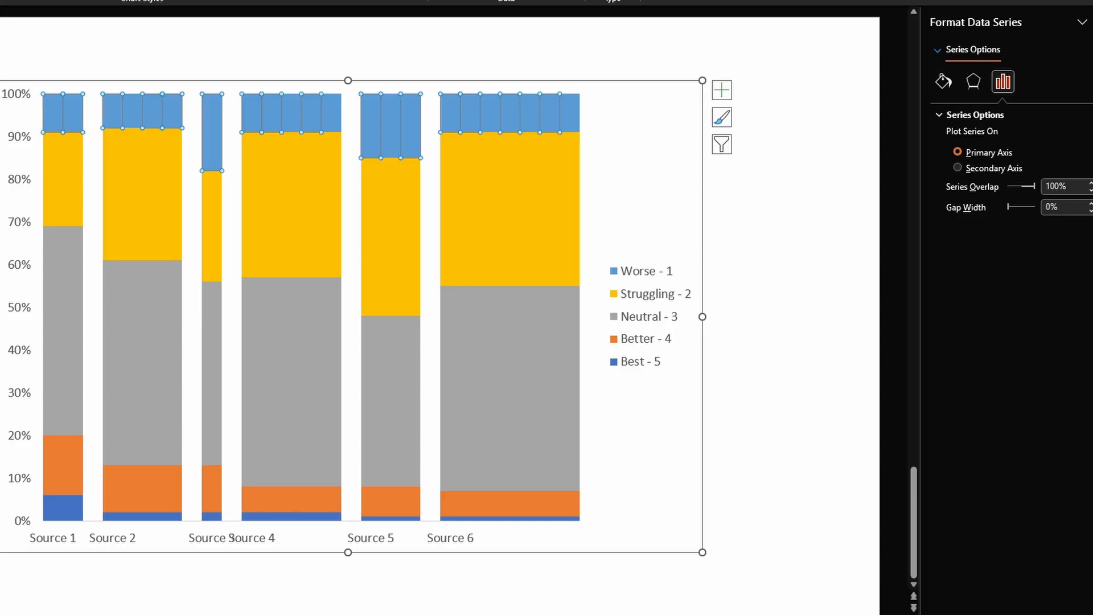
left_click(715, 214)
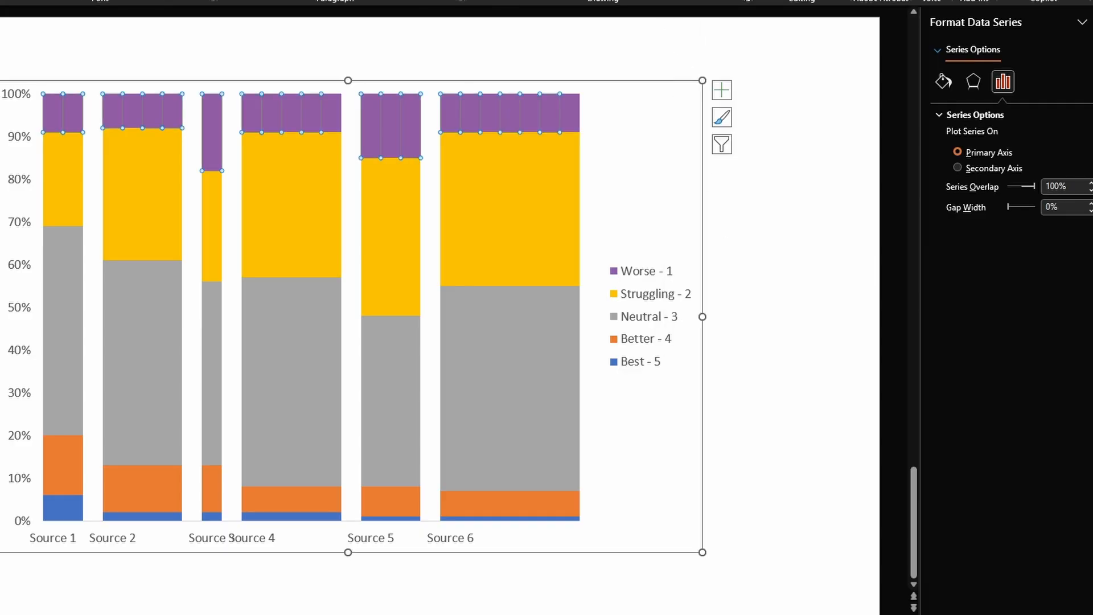
left_click(739, 0)
left_click(548, 152)
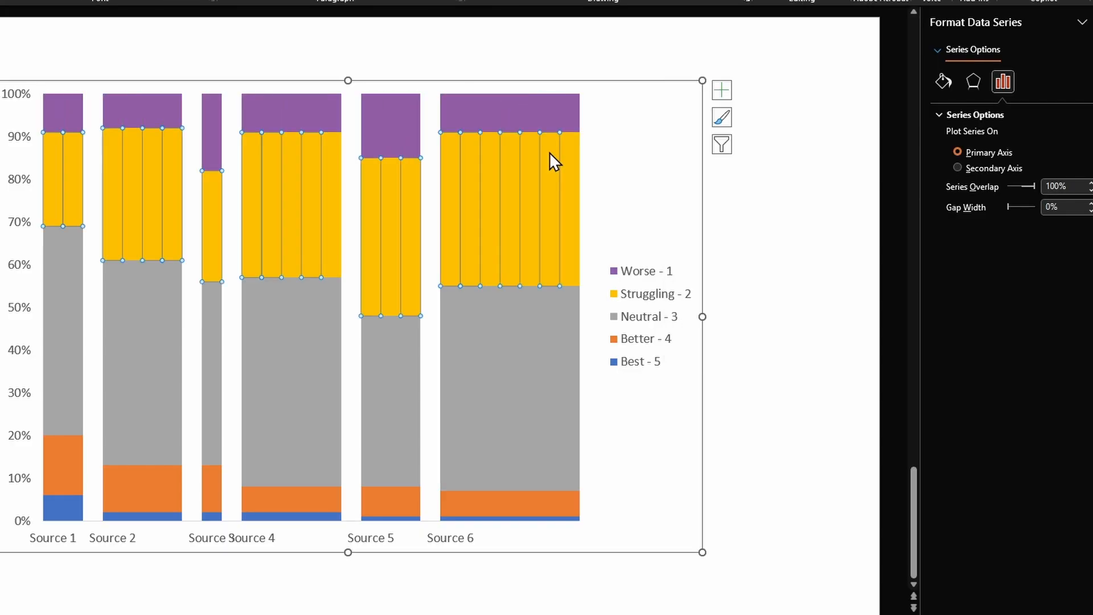
left_click(739, 0)
left_click(795, 211)
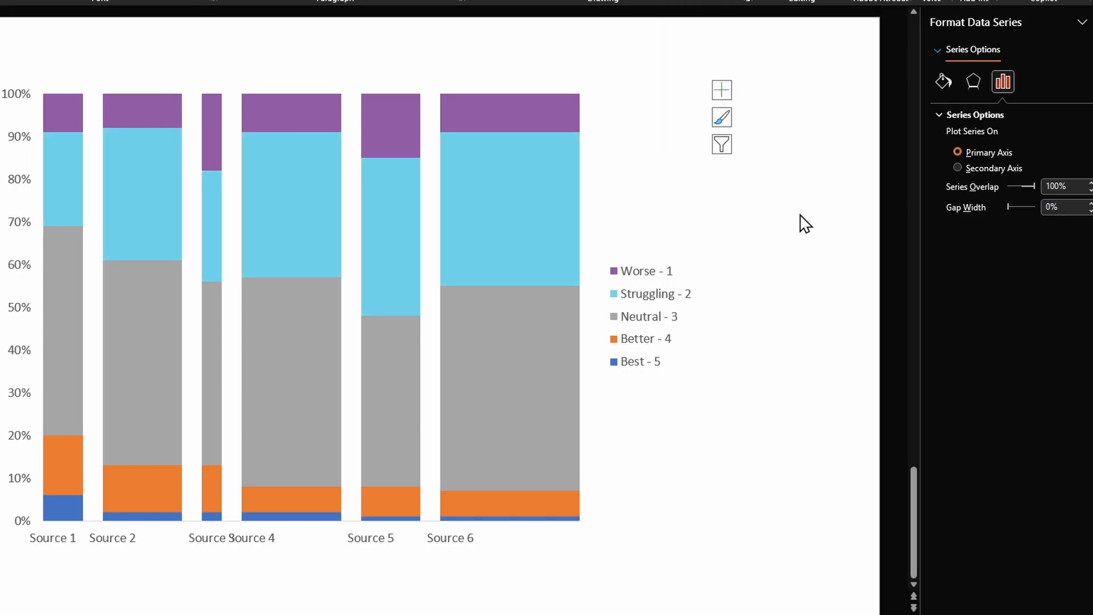
- Fill the Neutral - 3 series with blue-gray and the Better - 4 series with light orange from the recent colors
left_click(521, 330)
left_click(738, 0)
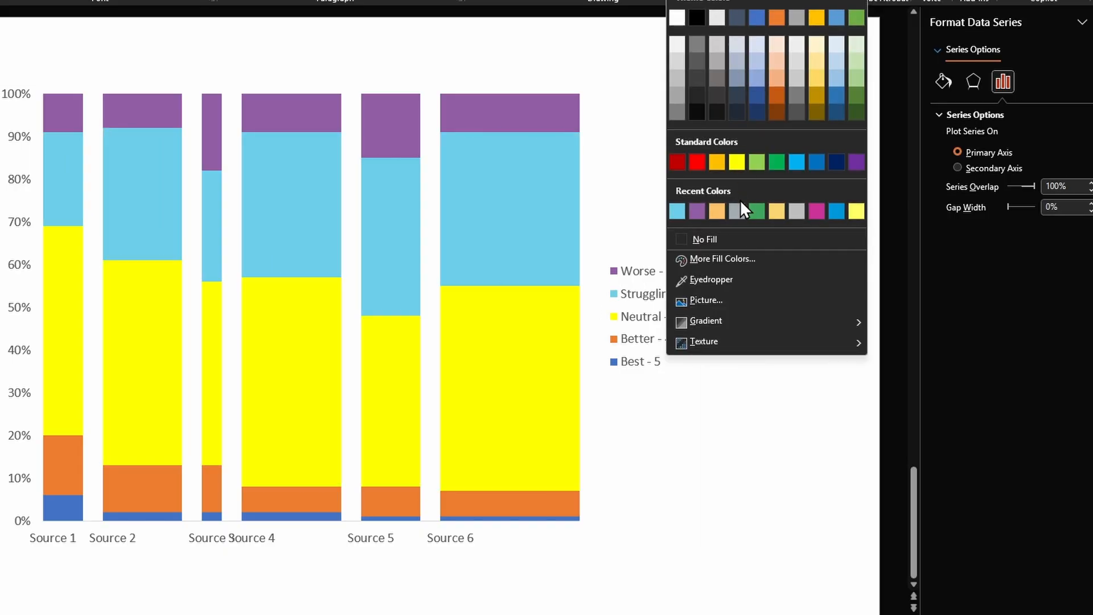
left_click(737, 211)
left_click(573, 508)
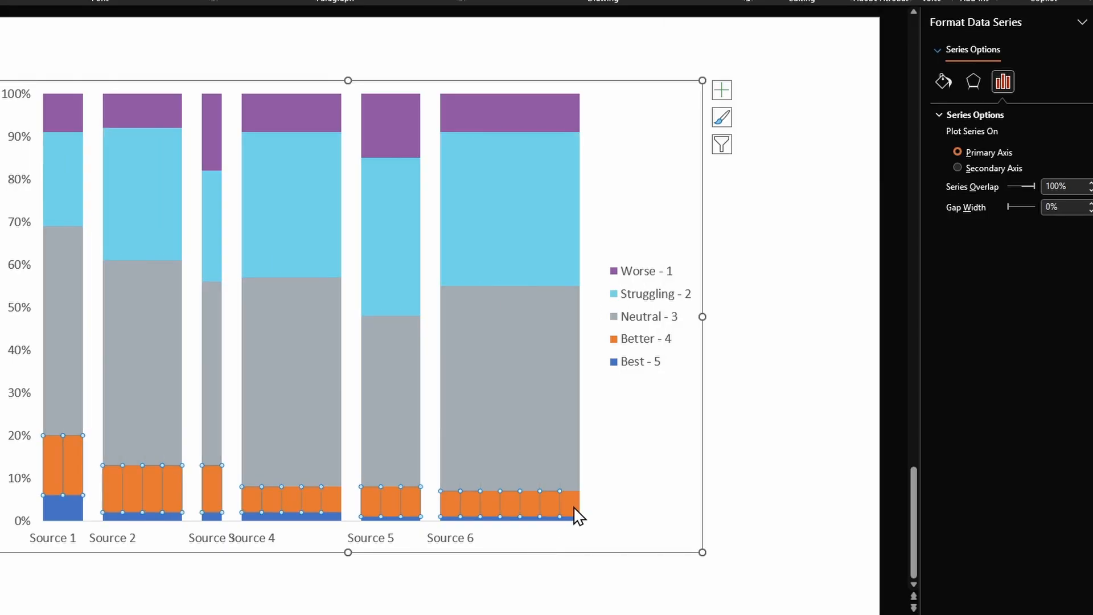
left_click(718, 0)
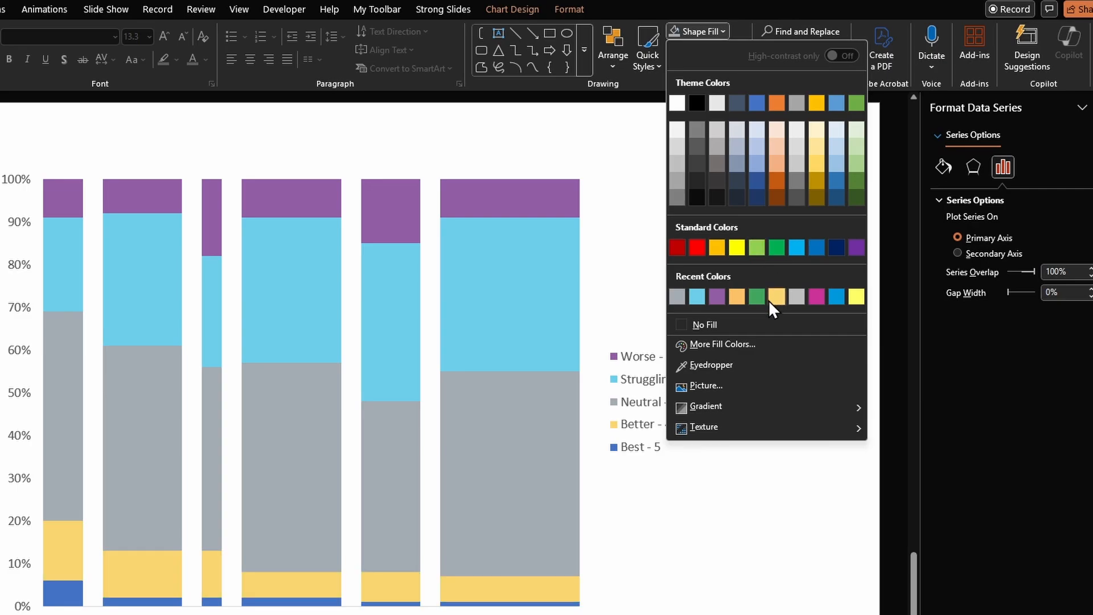
left_click(737, 296)
- Fill the Best - 5 series with green from the recent colors and deselect the chart
left_click(68, 589)
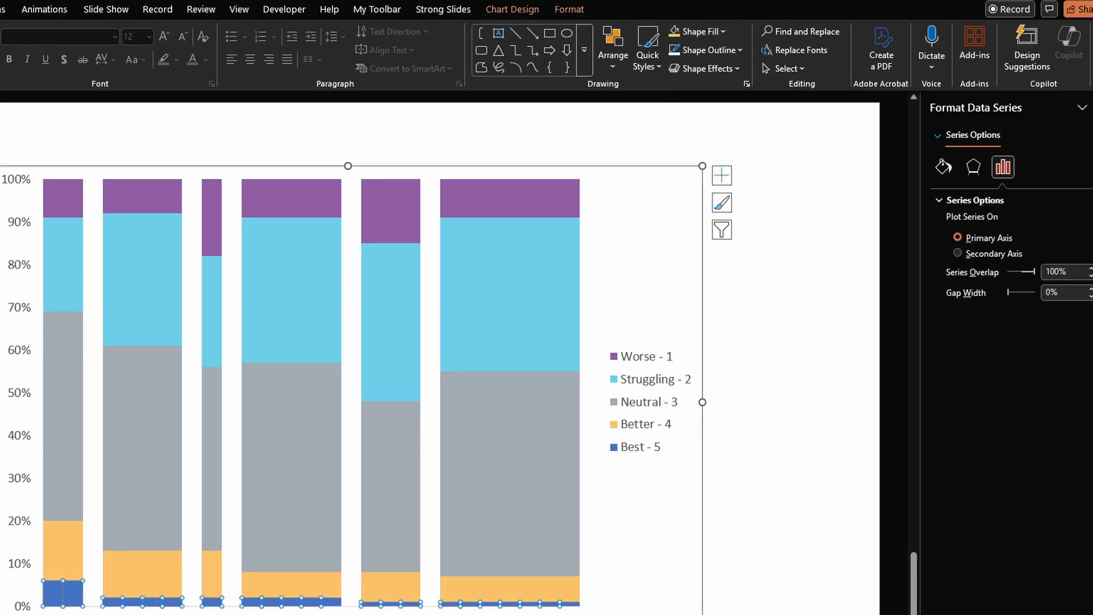
left_click(721, 32)
left_click(756, 296)
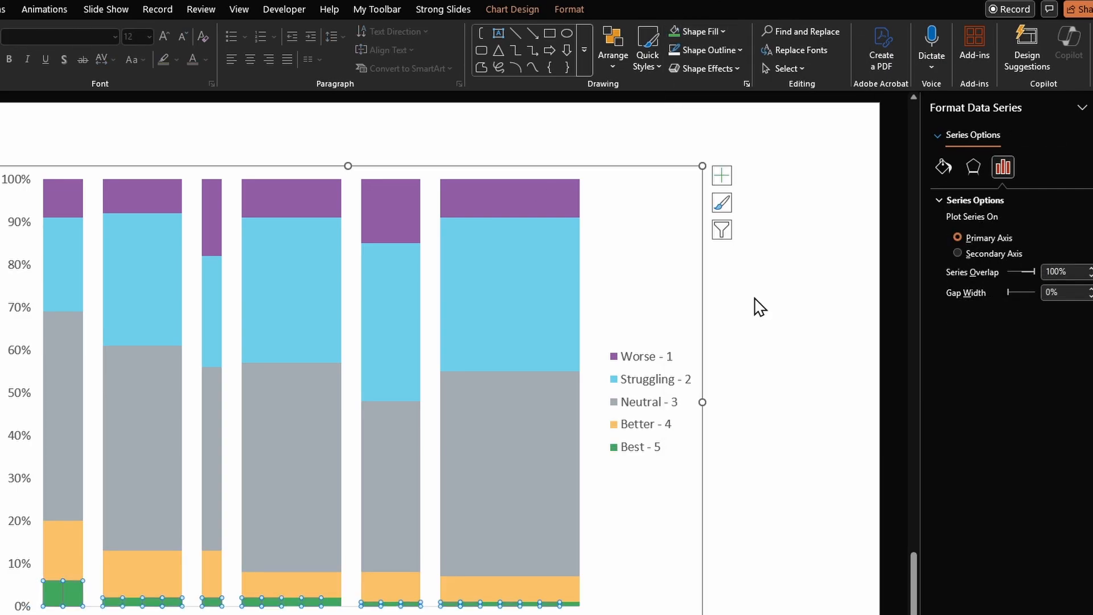
left_click(743, 253)
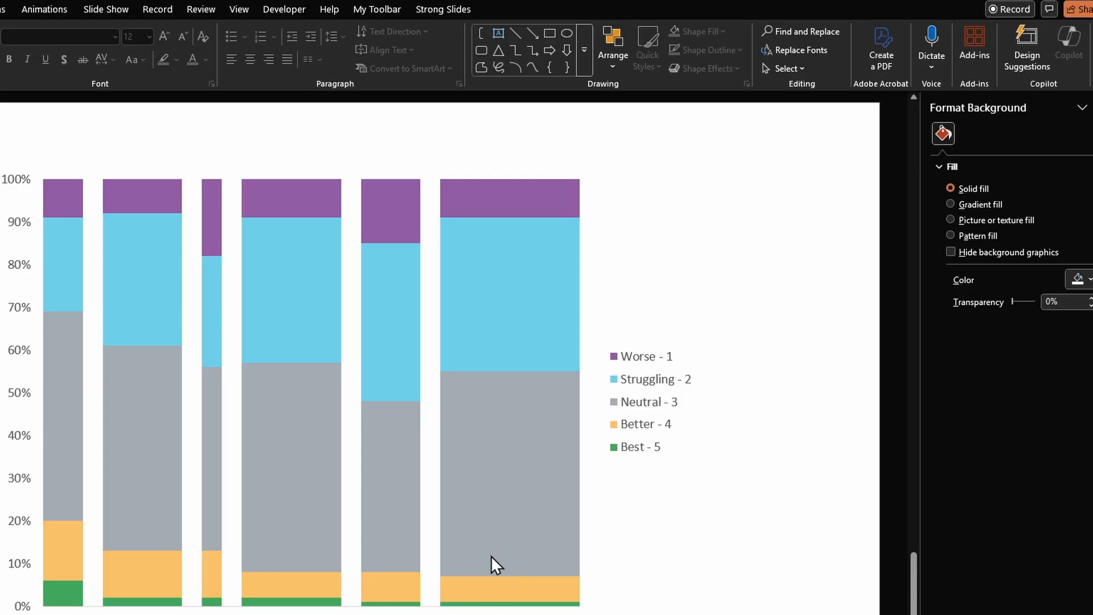
- Try showing the vertical axis values in reverse order
mouse_move(496, 198)
double_click(20, 310)
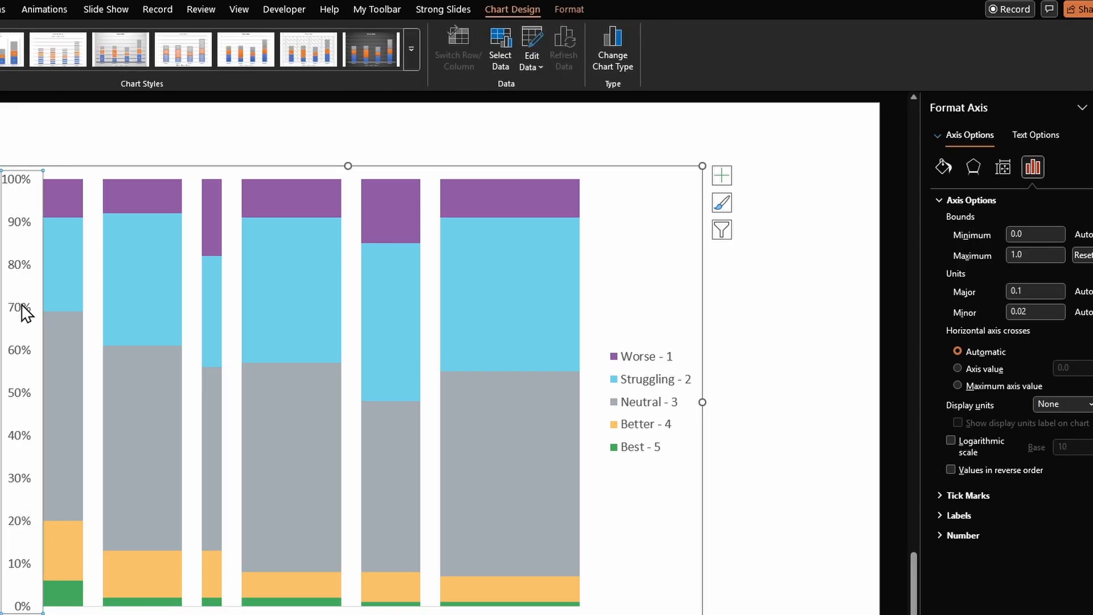
left_click(988, 477)
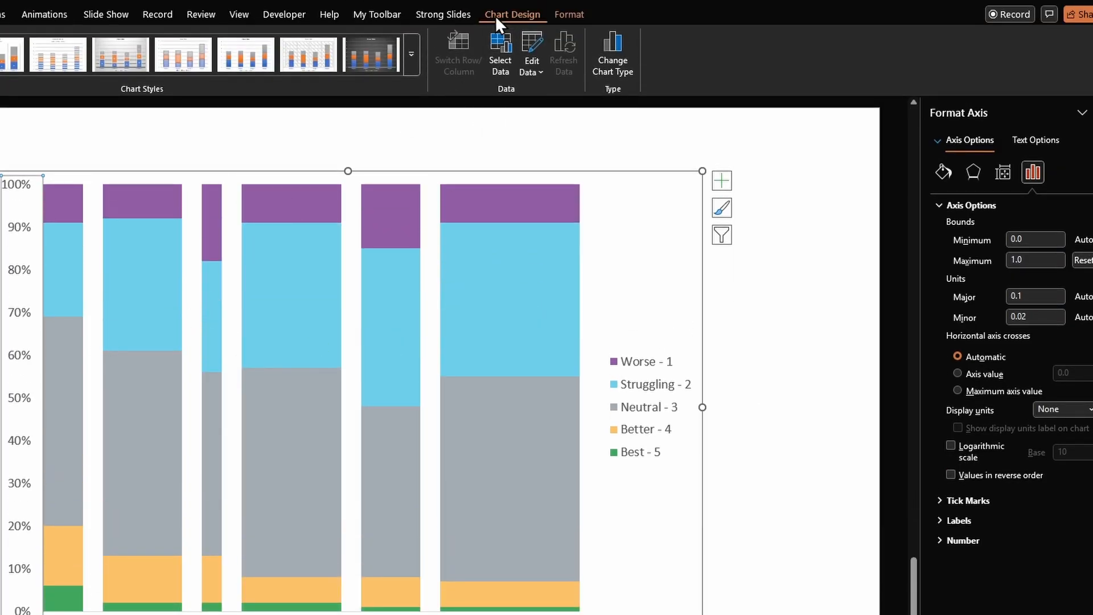
- Open the chart's data source selection and move the Best - 5 series to the end of the series list
left_click(502, 74)
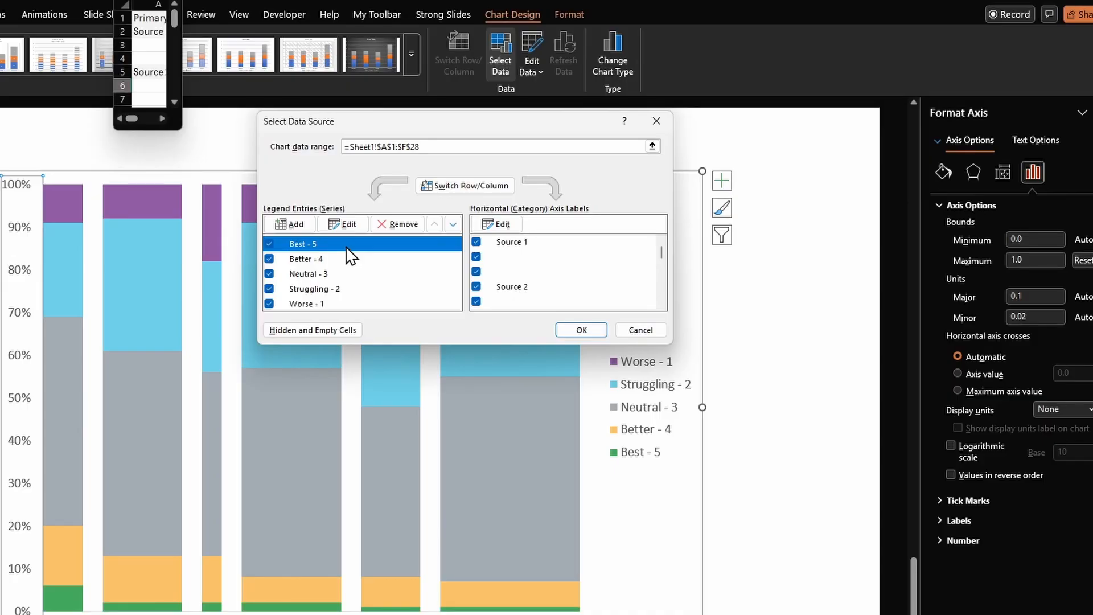
left_click(454, 227)
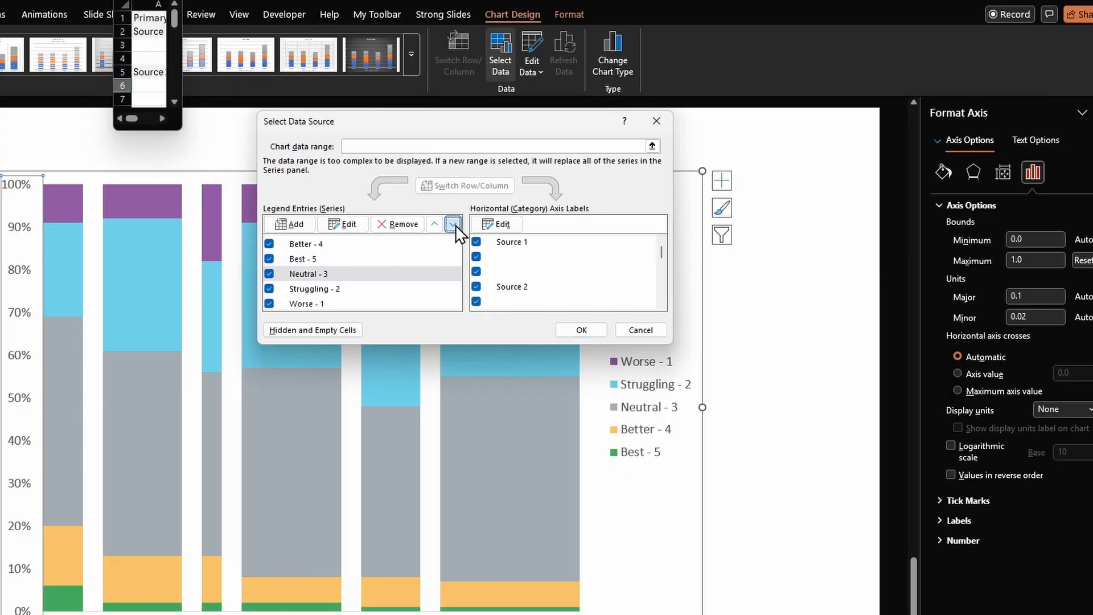
left_click(454, 228)
left_click(454, 228)
left_click(453, 227)
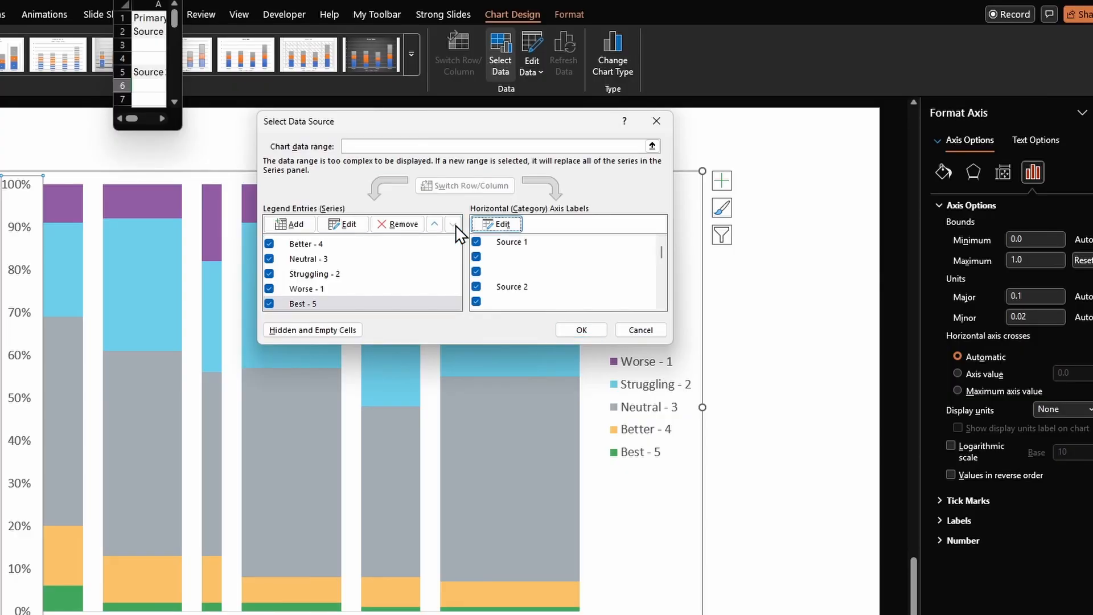
- Move the Worse - 1 series to the start of the series list
left_click(389, 288)
left_click(433, 226)
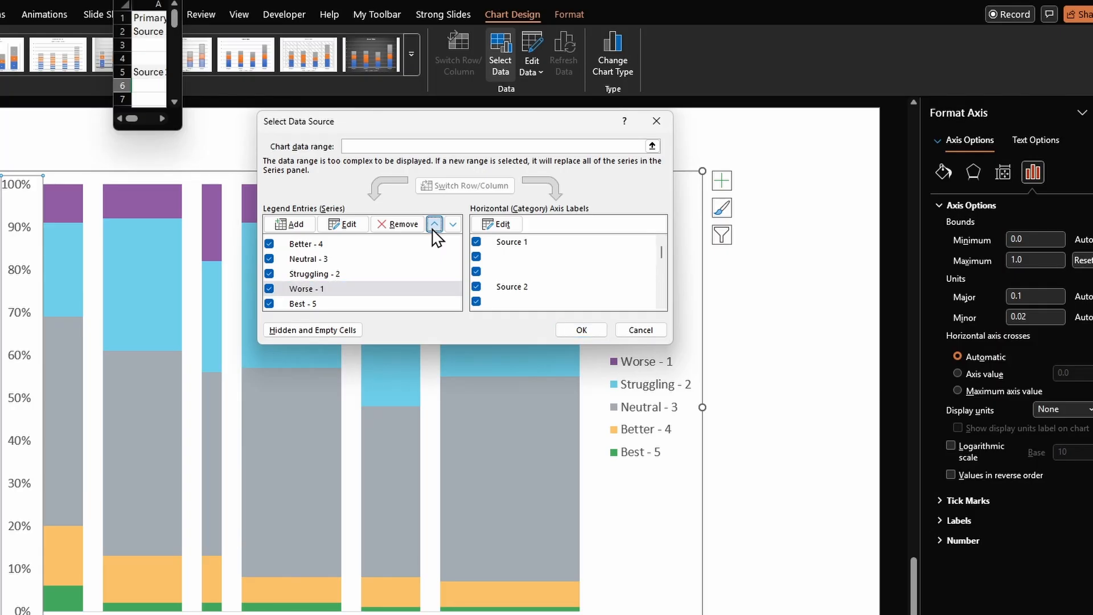
left_click(433, 226)
left_click(433, 226)
left_click(433, 226)
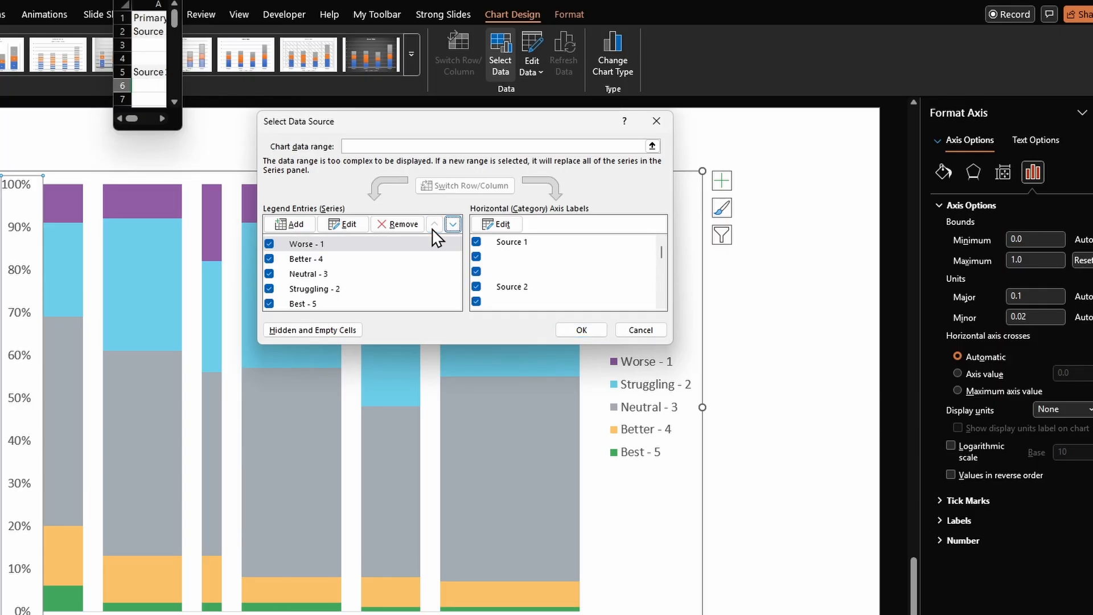
- Reorder the middle series as Struggling - 2, Neutral - 3, Better - 4, and apply the new series order
left_click(397, 258)
left_click(454, 226)
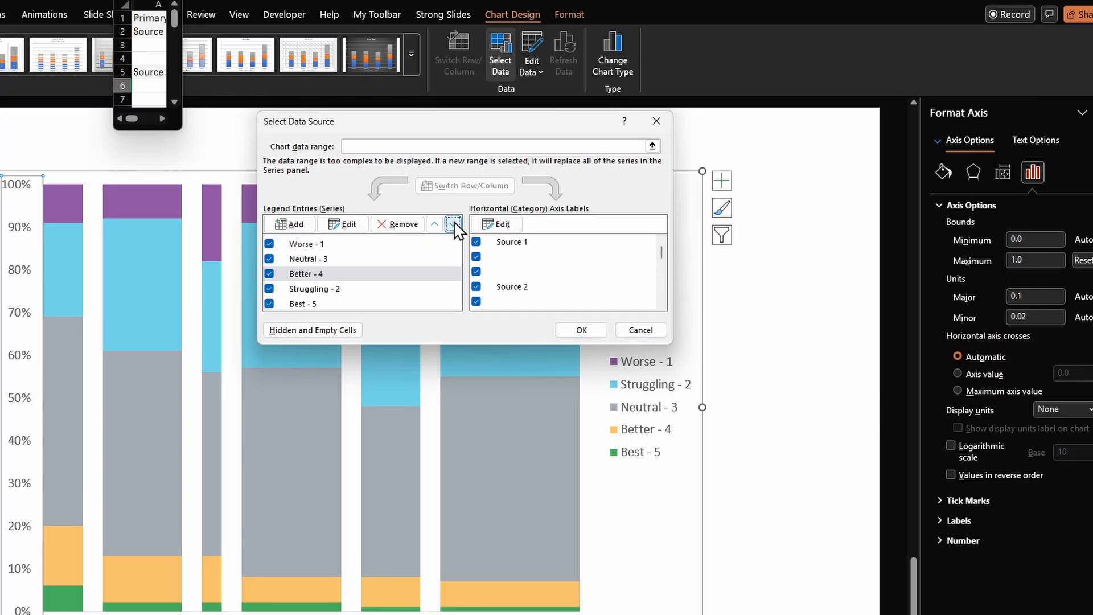
left_click(454, 226)
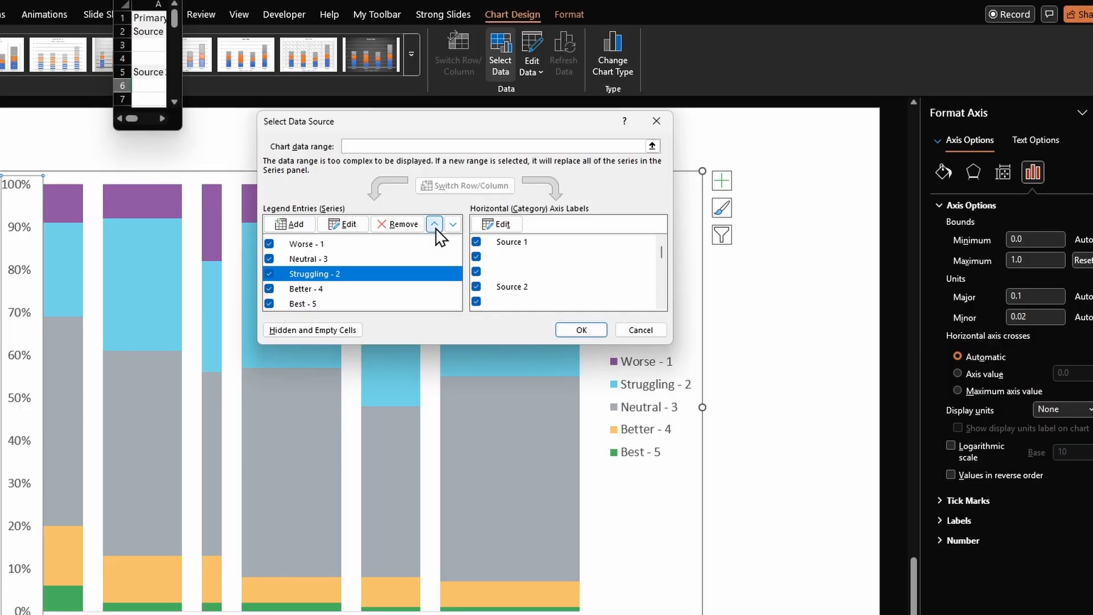
left_click(435, 226)
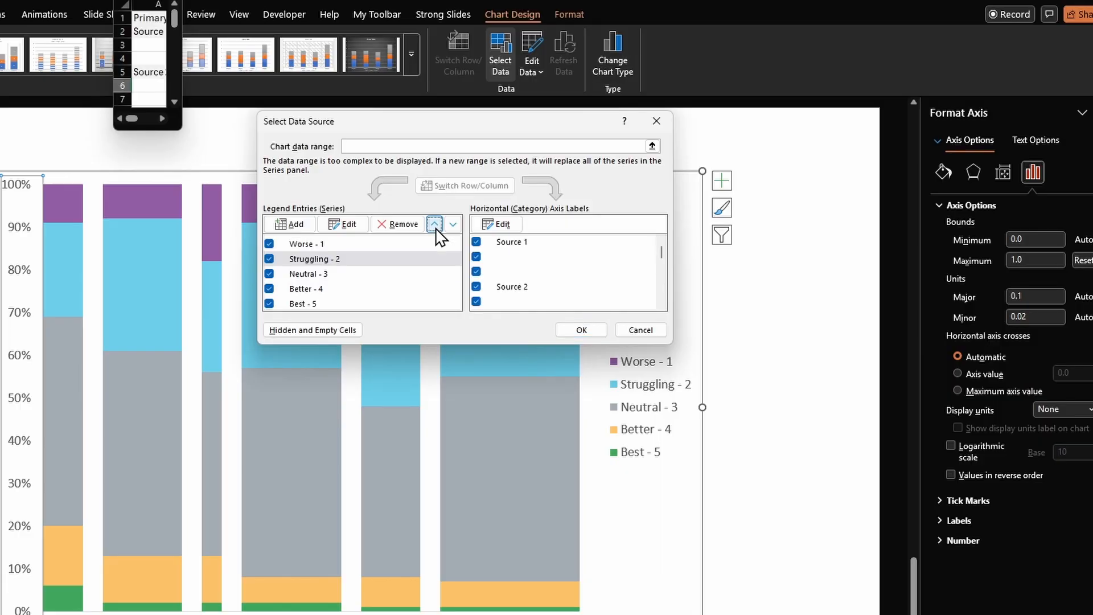
left_click(581, 329)
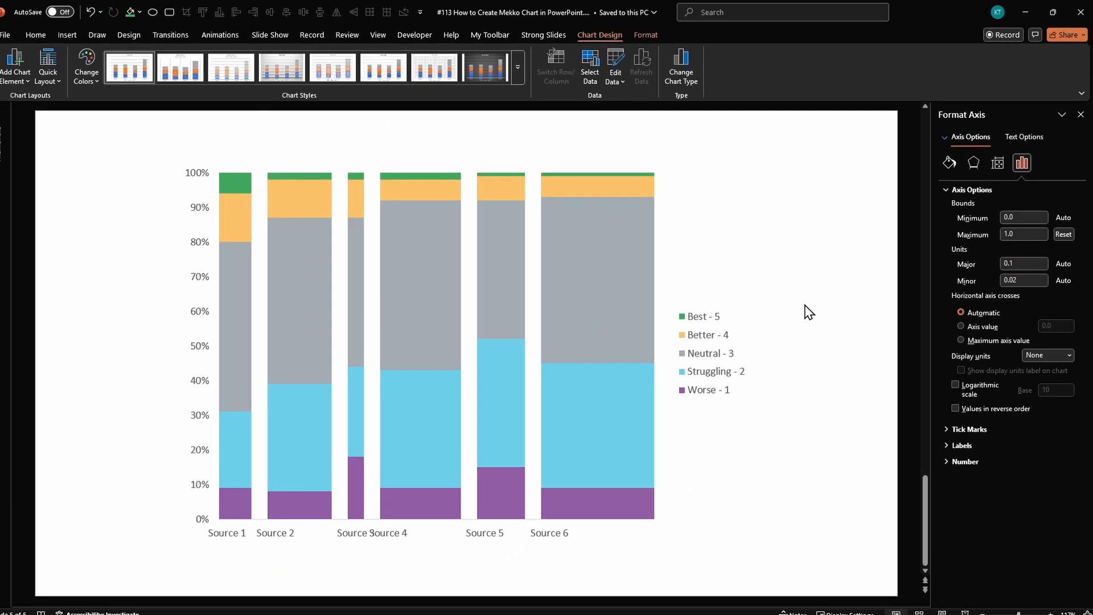
left_click(763, 358)
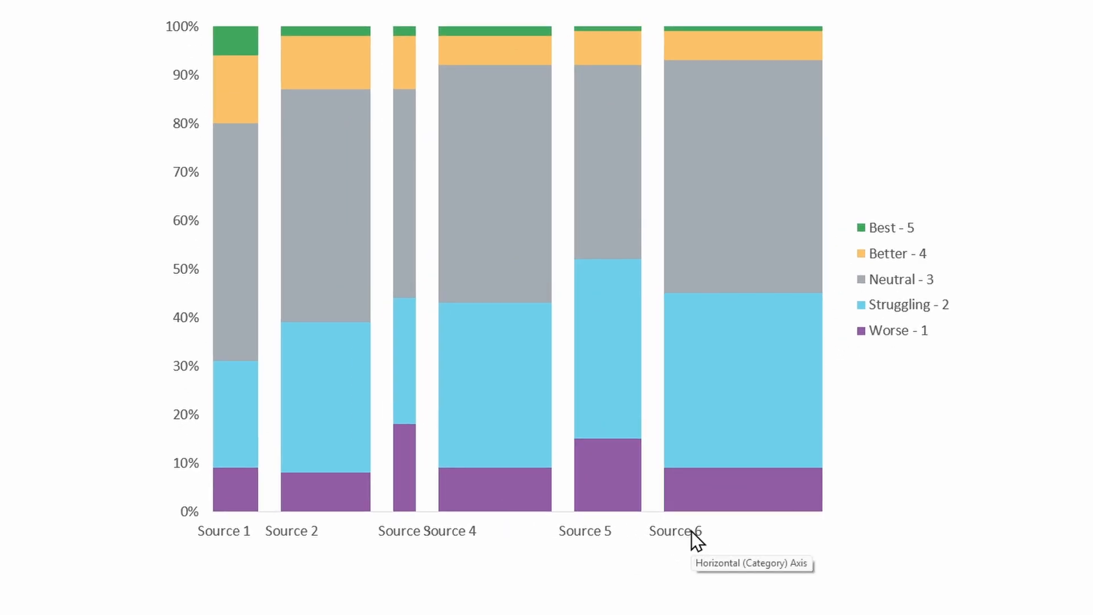
- Select the chart's horizontal axis with the source labels
left_click(690, 531)
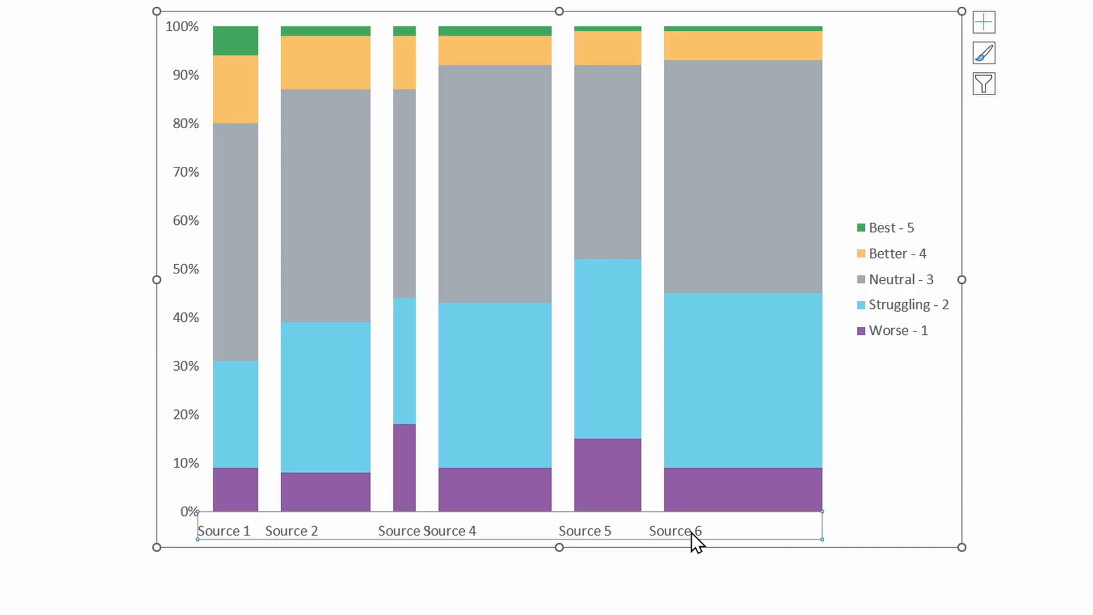